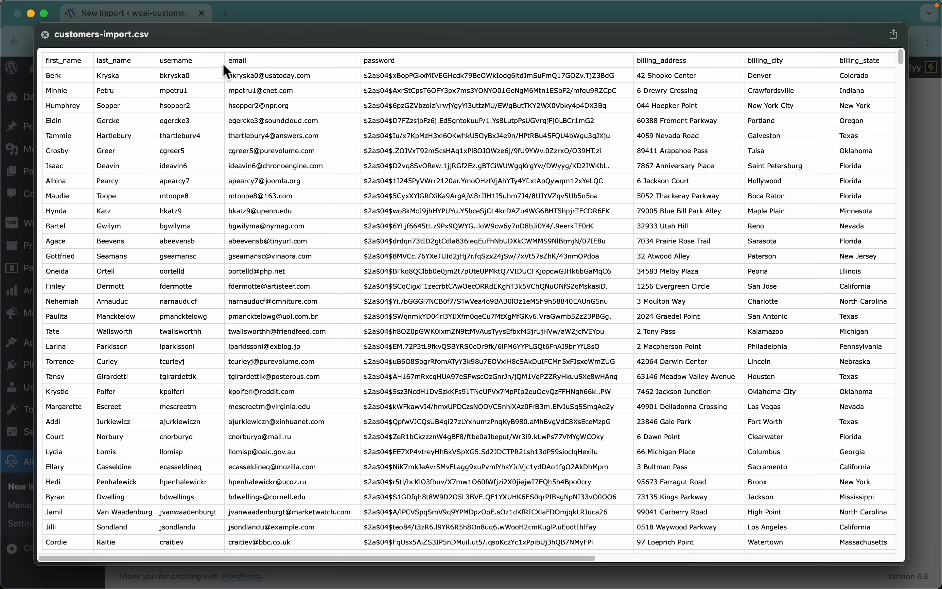
# Step: Examine the account, billing and shipping columns of customers-import.csv, and close the file preview
pyautogui.hscroll(10, 777, 67)
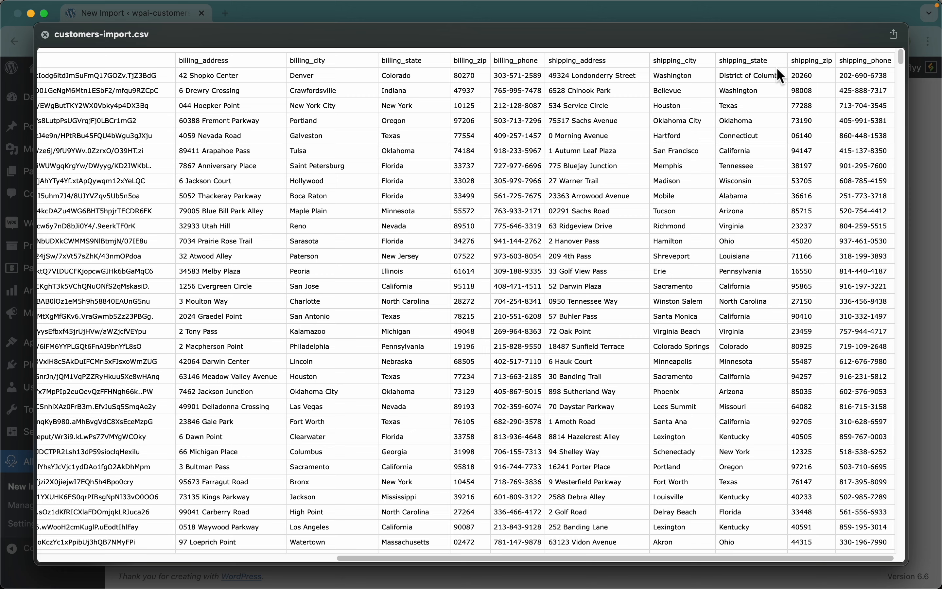
pyautogui.hscroll(-2, 753, 86)
pyautogui.hscroll(-8, 752, 86)
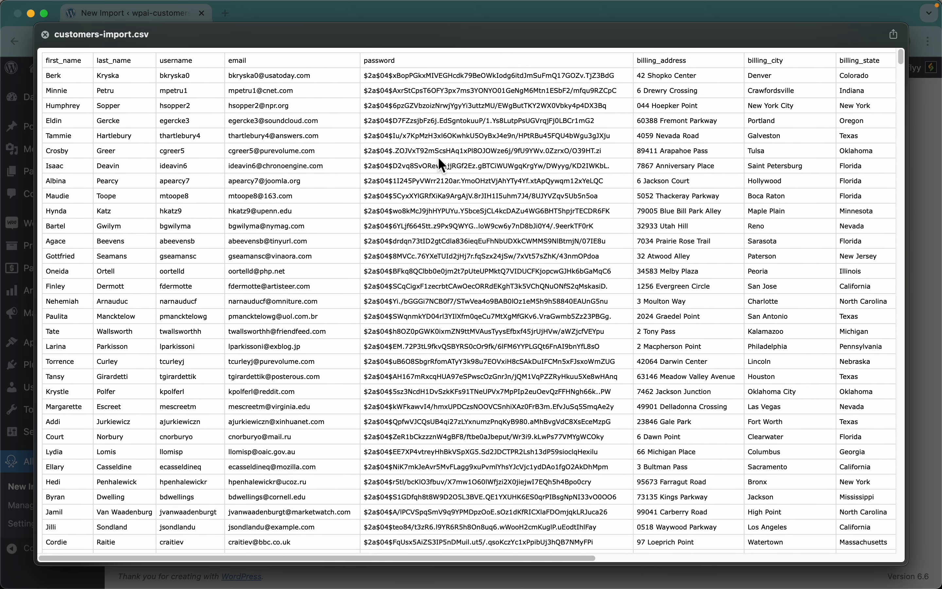
pyautogui.press('space')
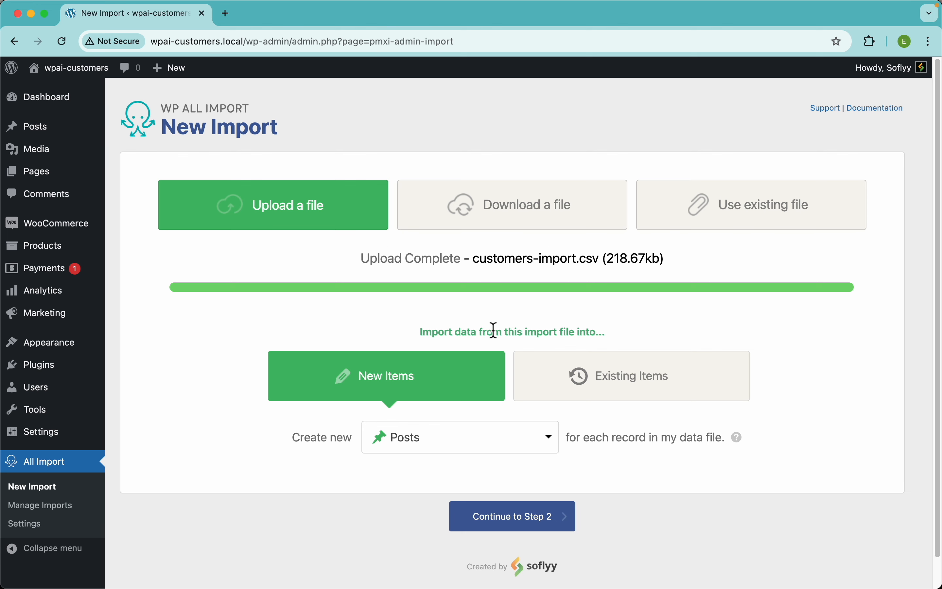
# Step: Set the import to create new WooCommerce Customers for each record in the data file
pyautogui.scroll(-2, 494, 330)
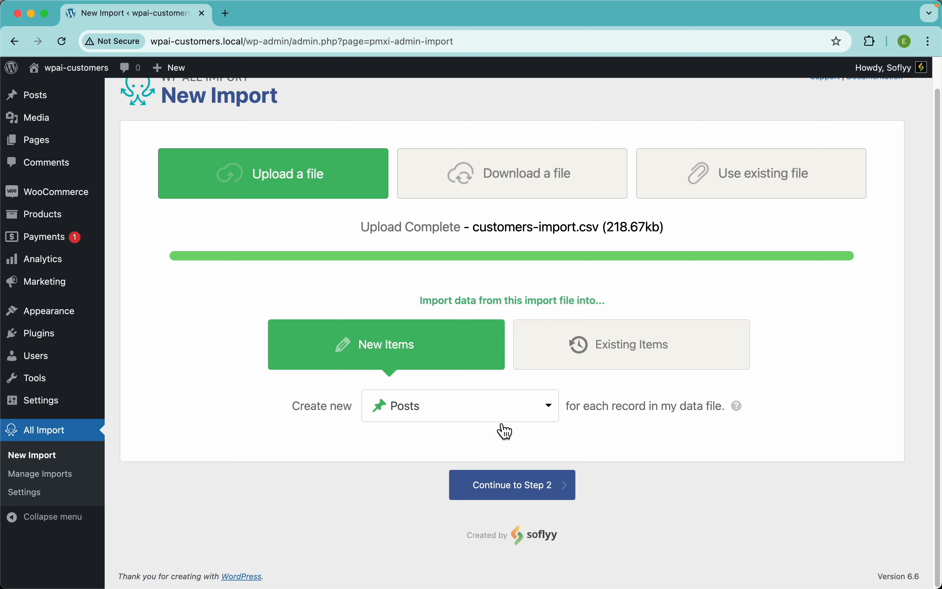
pyautogui.click(481, 419)
pyautogui.scroll(-5, 422, 498)
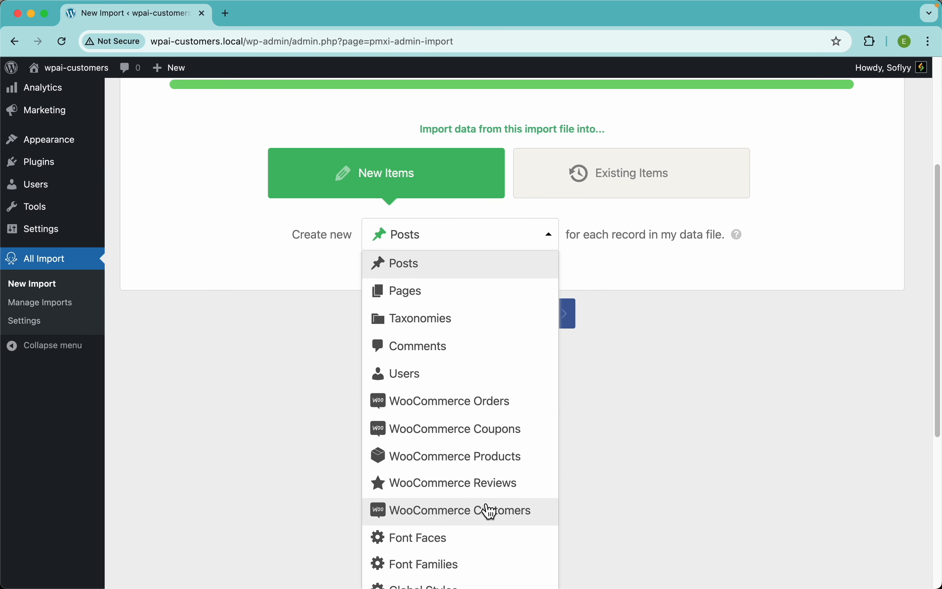
pyautogui.click(490, 511)
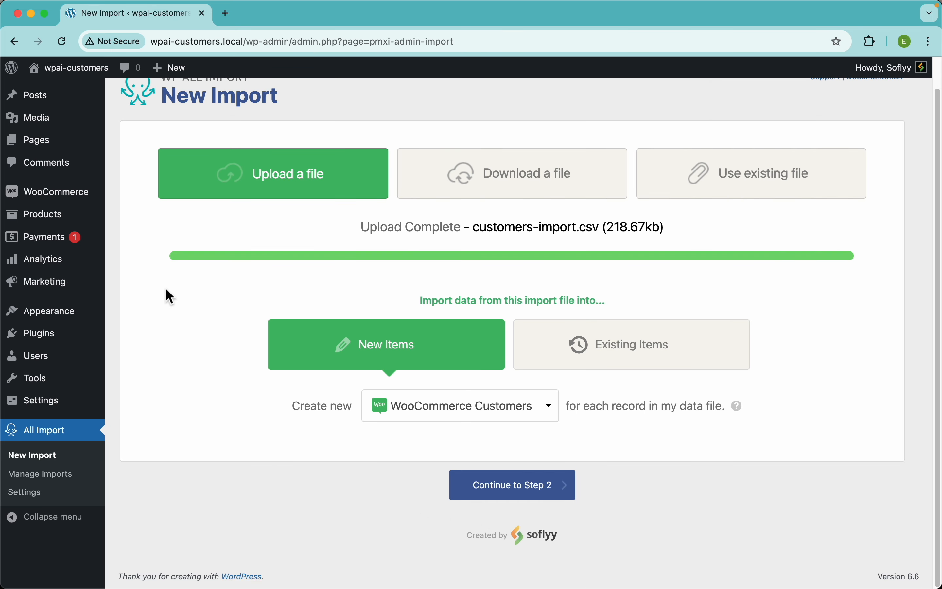
# Step: Open the Users and WooCommerce Customers pages in separate tabs, view both lists, and return to the import
pyautogui.keyDown('super'); pyautogui.click(37, 357); pyautogui.keyUp('super')
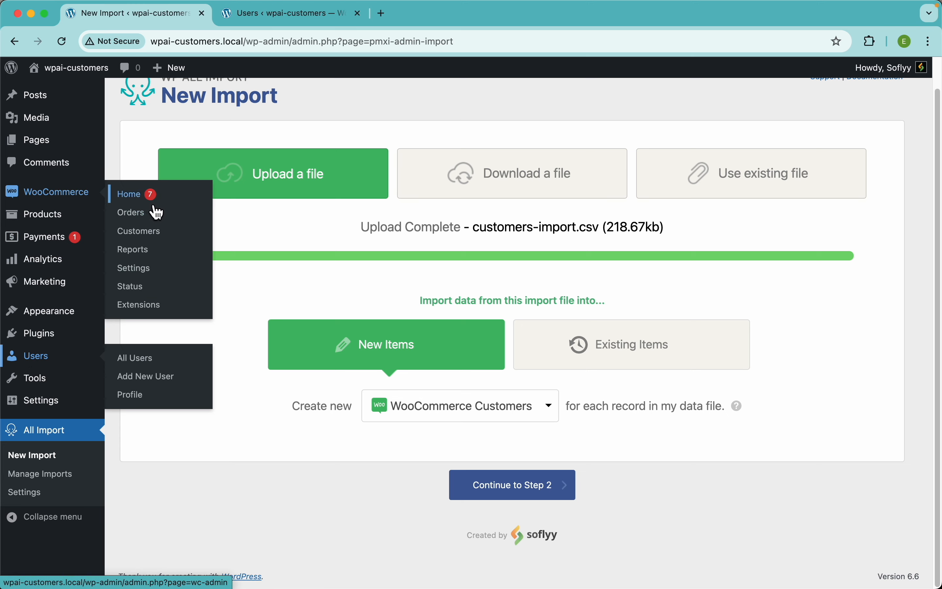
pyautogui.keyDown('super'); pyautogui.click(152, 238); pyautogui.keyUp('super')
pyautogui.hotkey('ctrl', 'Tab')
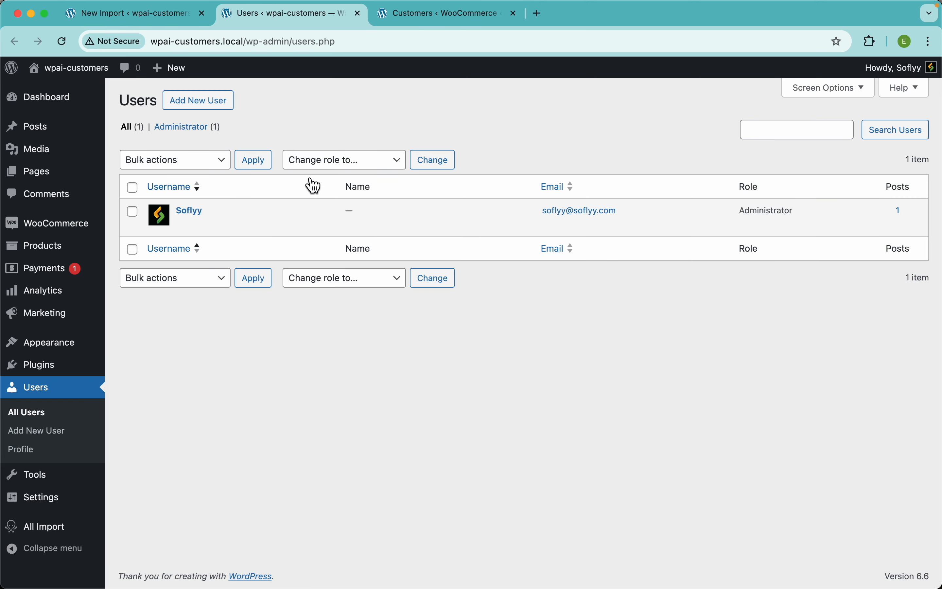
pyautogui.hotkey('ctrl', 'Tab')
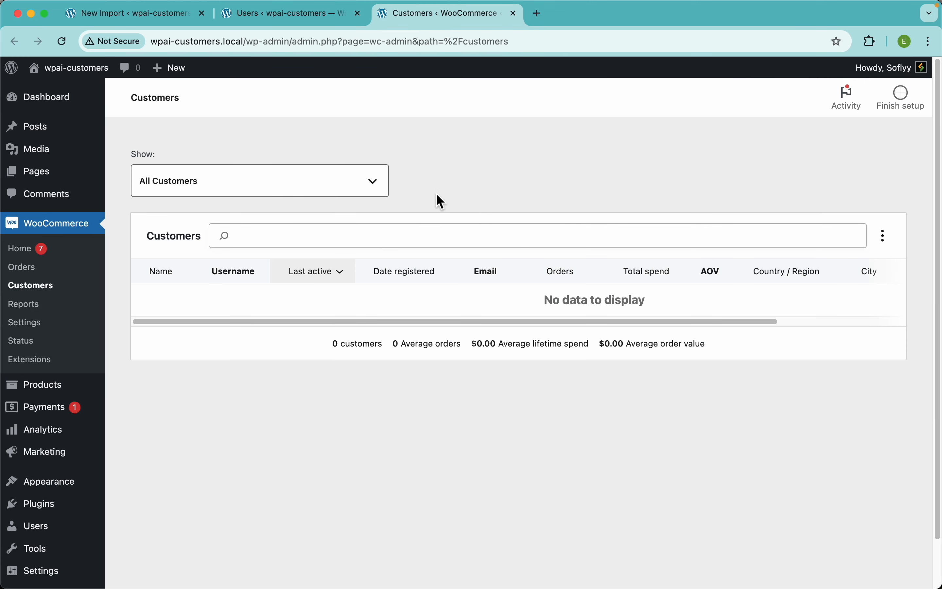
pyautogui.hotkey('ctrl', 'Tab')
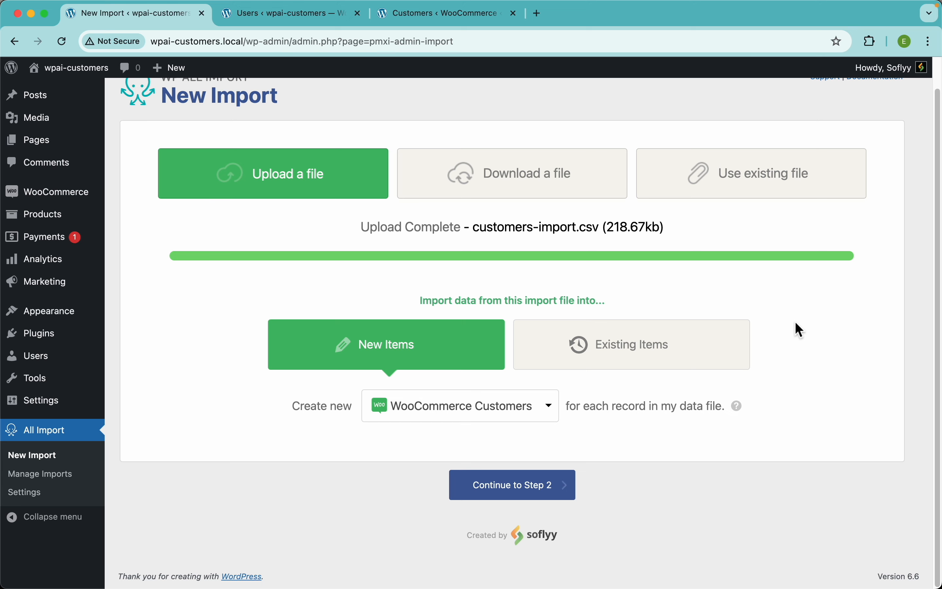
# Step: Continue the import to step 2 to review the uploaded file
pyautogui.click(534, 477)
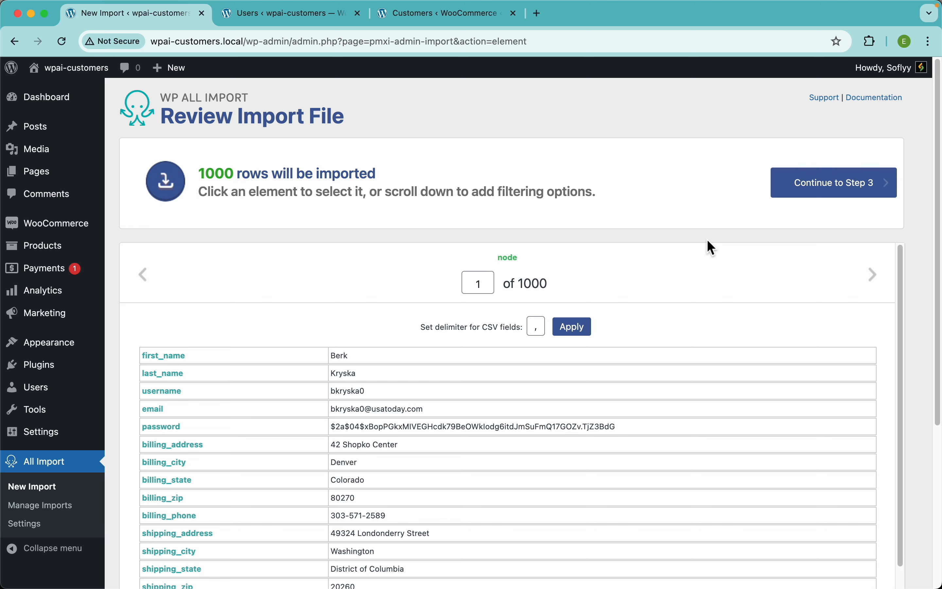
# Step: Compare the WooCommerce Customers list with the WordPress Users list, and return to the import file review
pyautogui.click(458, 16)
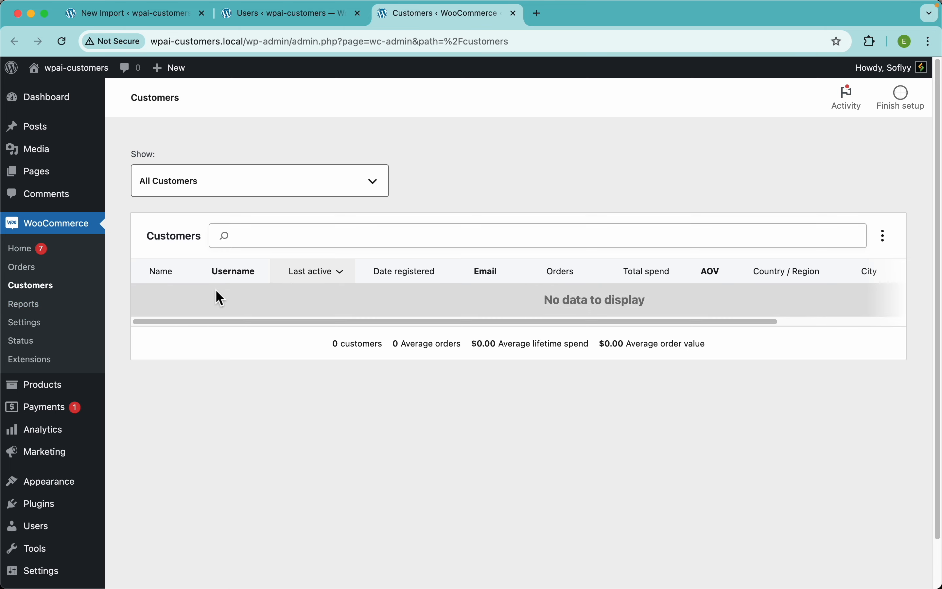
pyautogui.click(318, 19)
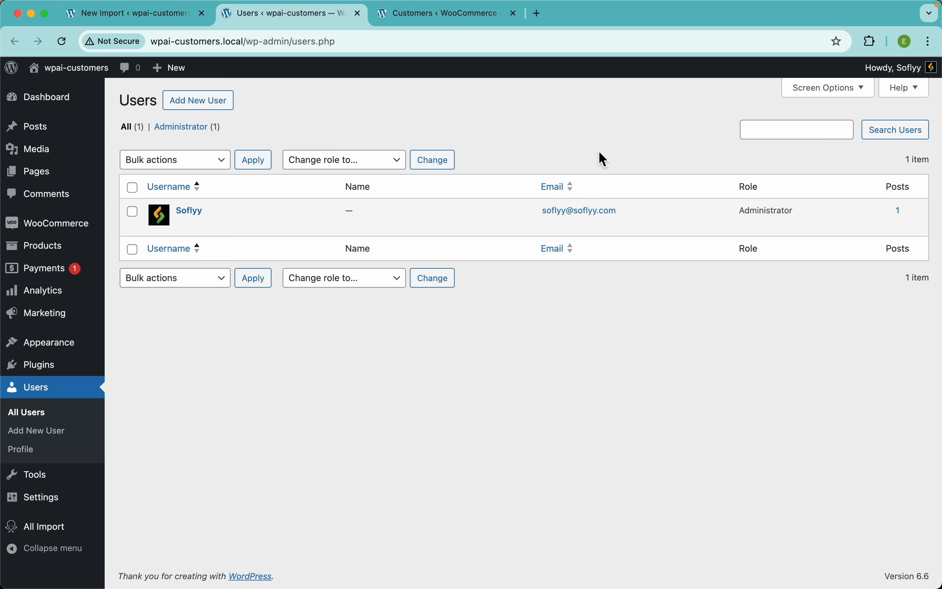
pyautogui.click(415, 23)
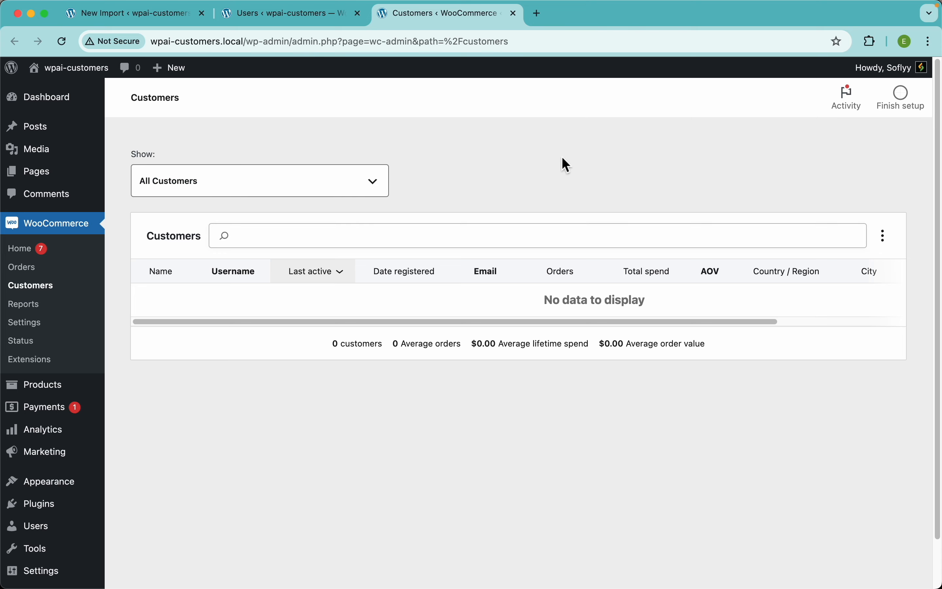
pyautogui.click(167, 19)
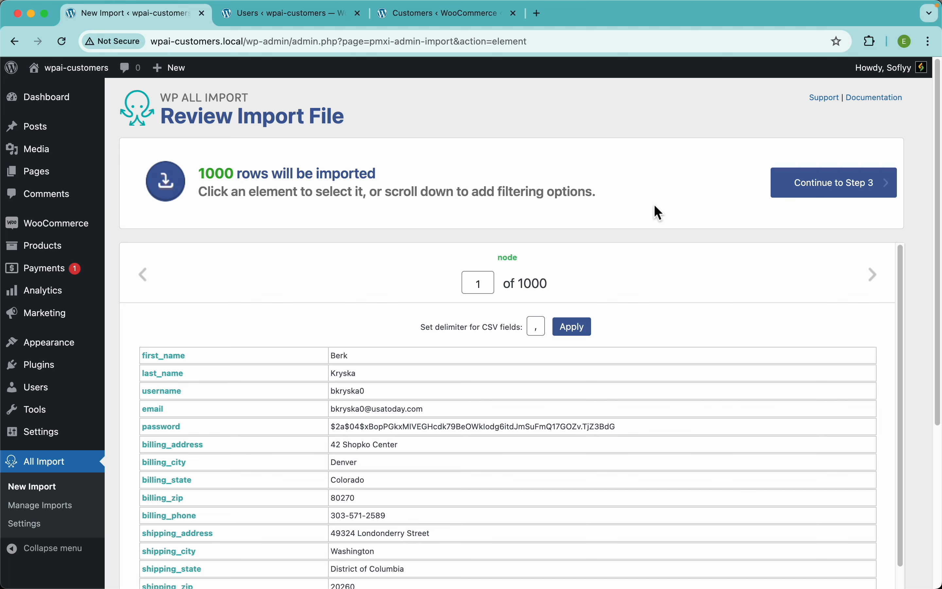
# Step: Check the first record's fields in the import file and continue to step 3 for field mapping
pyautogui.scroll(-2, 491, 437)
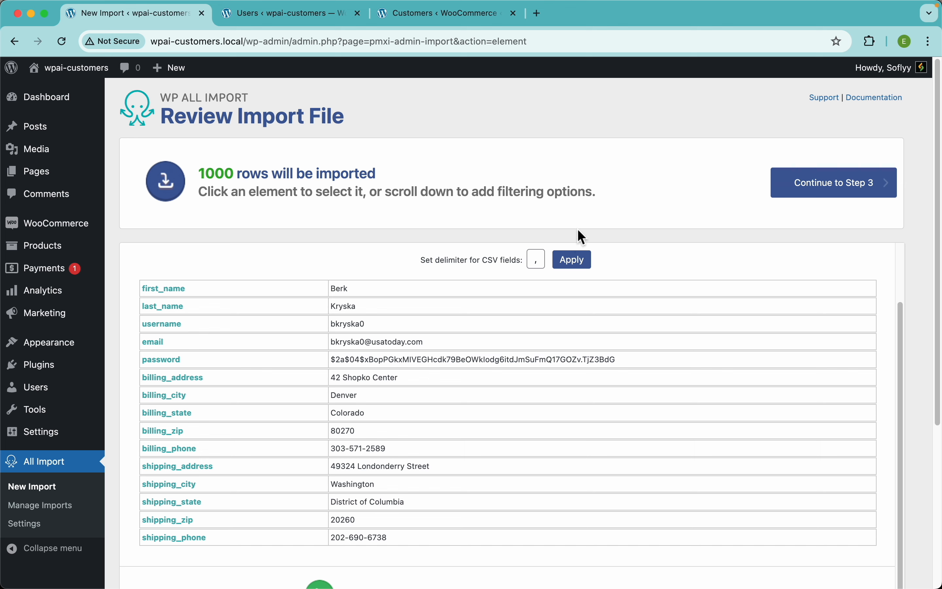
pyautogui.click(849, 196)
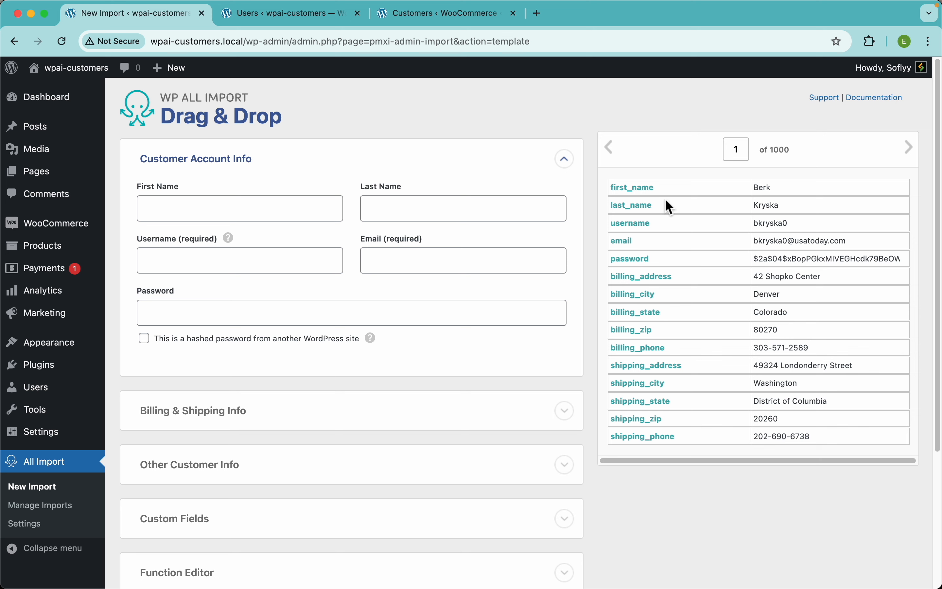
# Step: Map first_name, last_name, username, email and password to the matching customer account fields, and mark the password as hashed from another WordPress site
pyautogui.moveTo(644, 194); pyautogui.dragTo(201, 211)
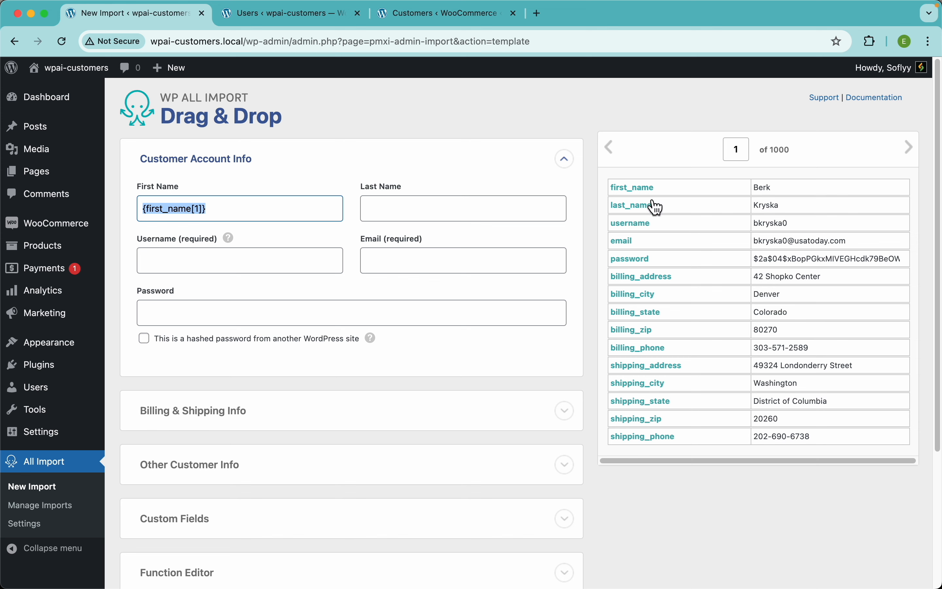
pyautogui.moveTo(642, 211); pyautogui.dragTo(477, 216)
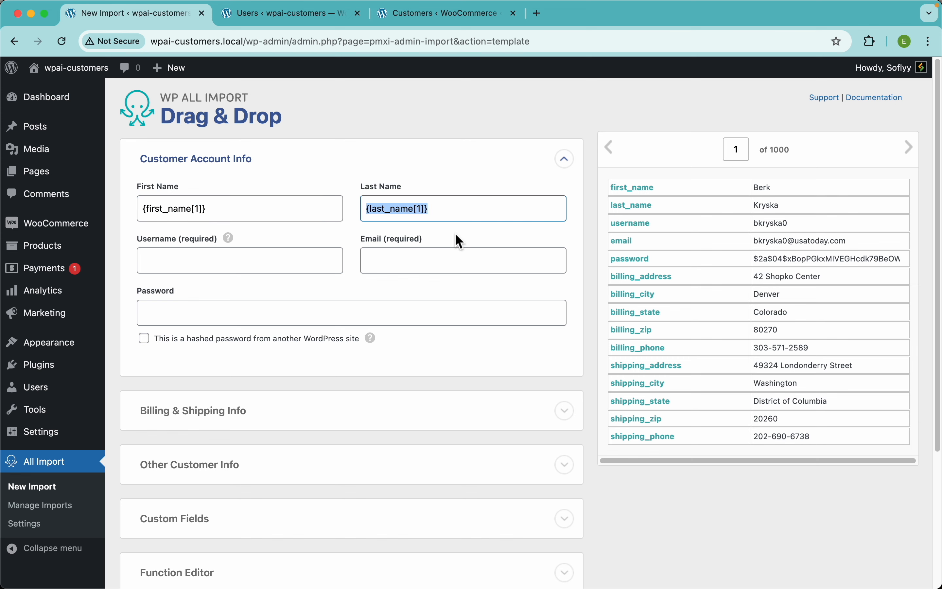
pyautogui.moveTo(649, 233); pyautogui.dragTo(254, 268)
pyautogui.moveTo(624, 249); pyautogui.dragTo(479, 269)
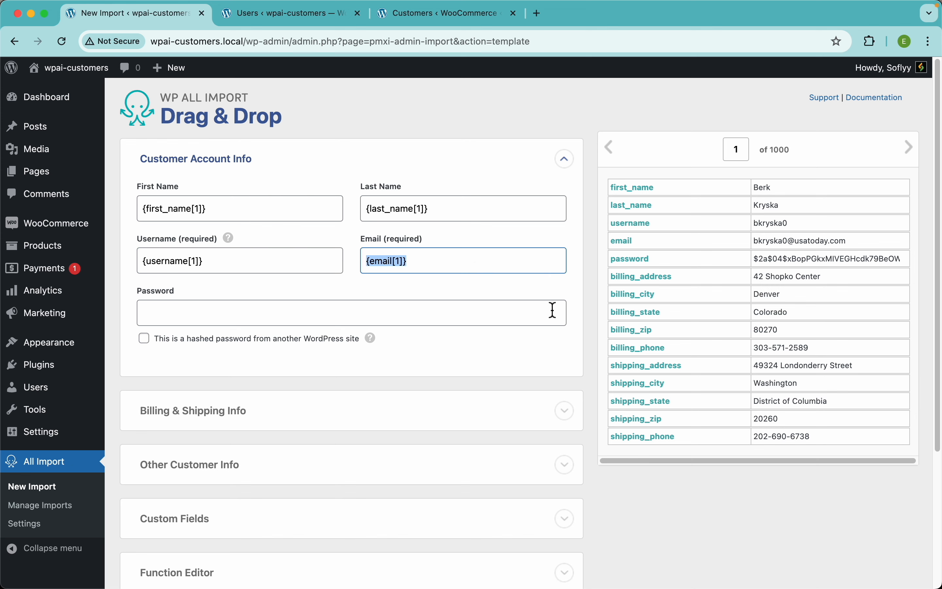
pyautogui.moveTo(633, 268); pyautogui.dragTo(304, 317)
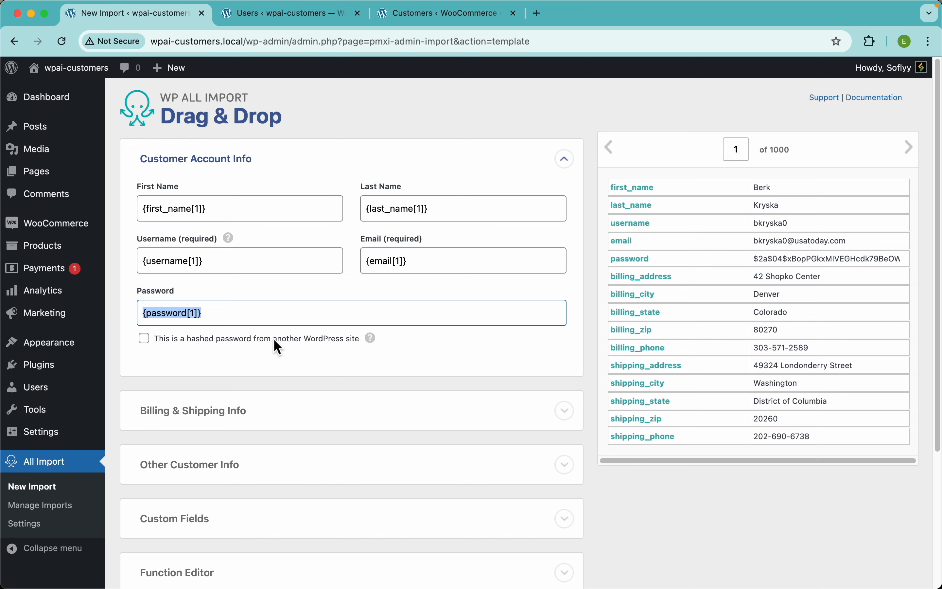
pyautogui.click(213, 343)
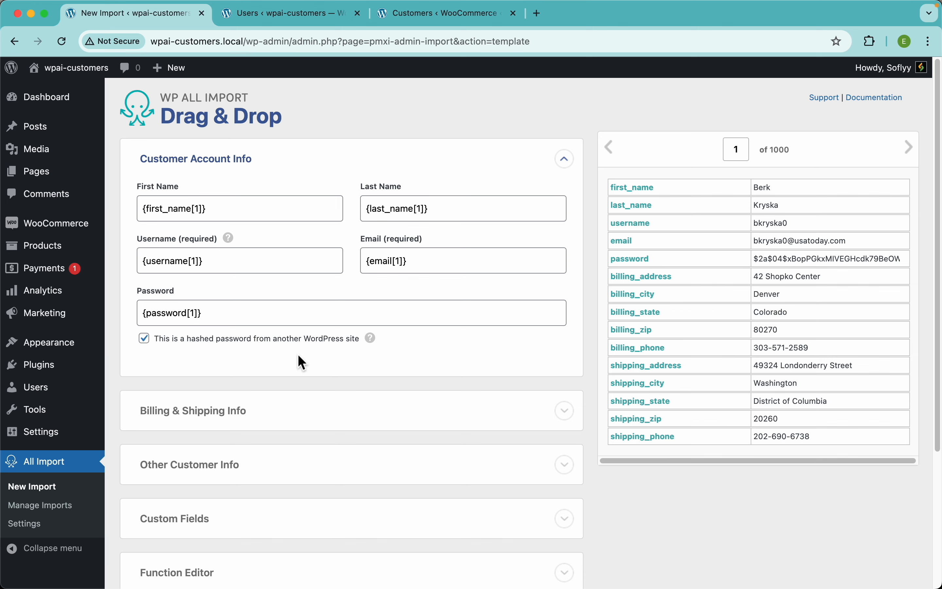
# Step: Expand the Billing & Shipping Info section and choose to import the shipping address instead of copying it from billing
pyautogui.scroll(-3, 301, 363)
pyautogui.click(243, 275)
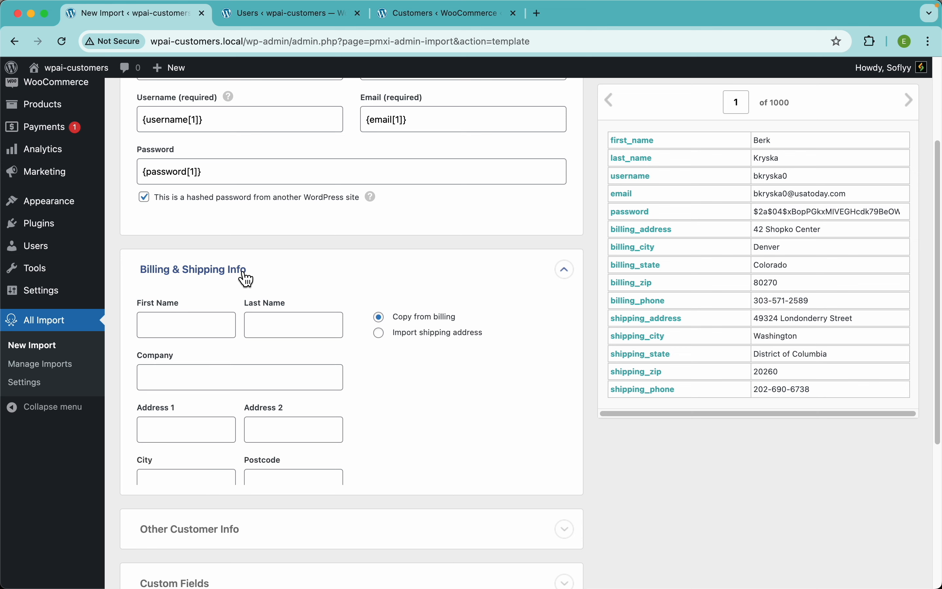
pyautogui.scroll(-3, 273, 269)
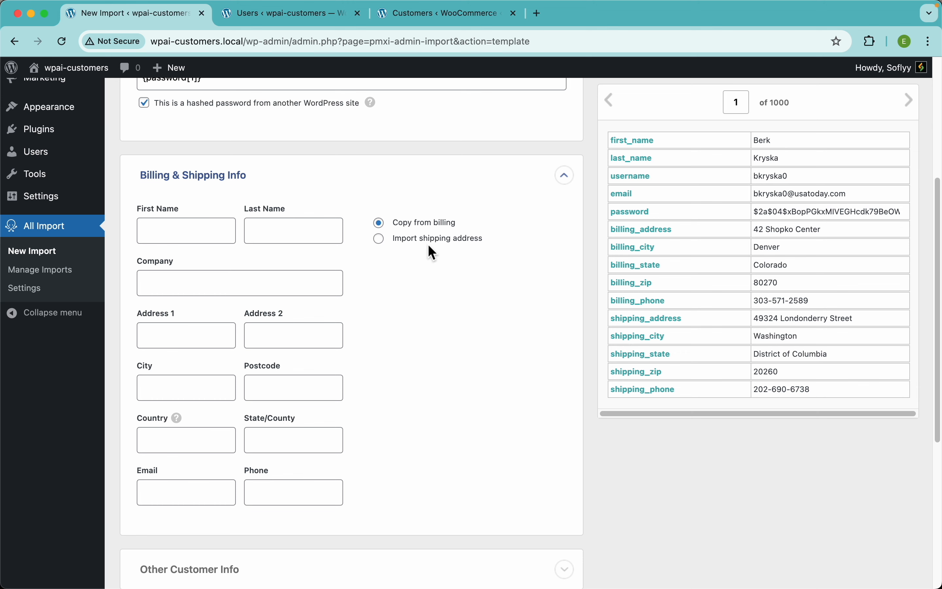
pyautogui.click(419, 240)
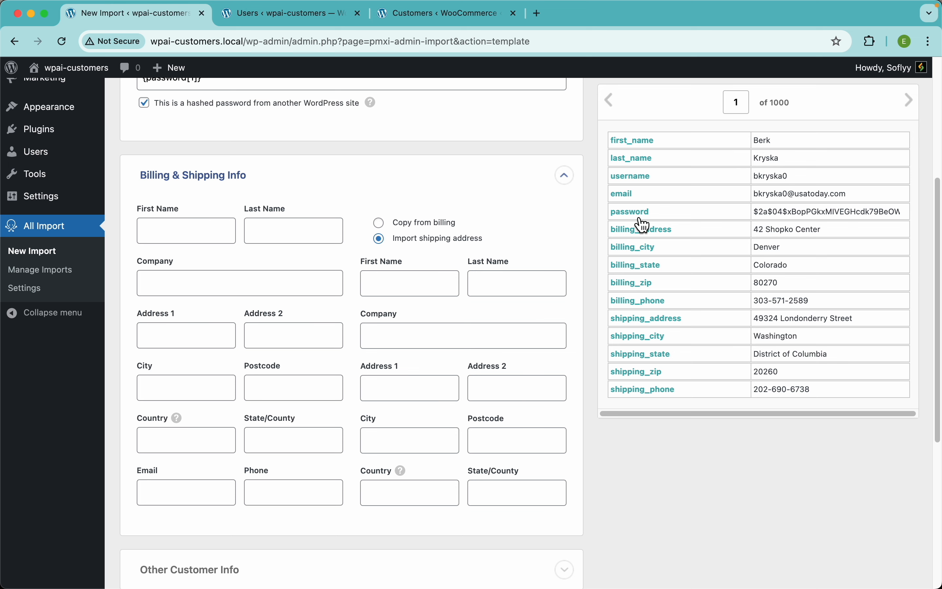
# Step: Map first_name, last_name, billing_address, billing_city and billing_zip to the billing First Name, Last Name, Address 1, City and Postcode fields
pyautogui.moveTo(646, 150); pyautogui.dragTo(217, 234)
pyautogui.moveTo(643, 166); pyautogui.dragTo(307, 237)
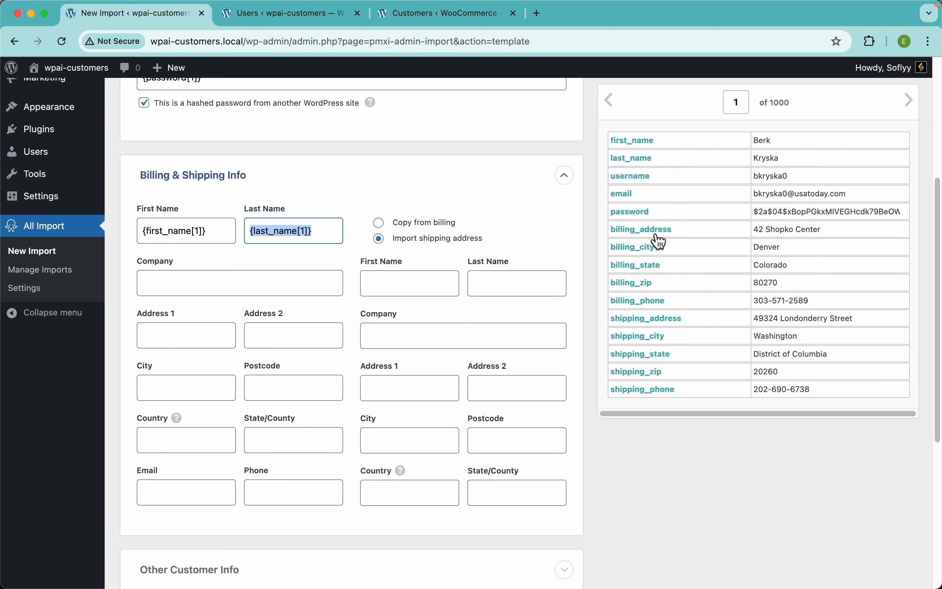
pyautogui.moveTo(661, 241); pyautogui.dragTo(210, 342)
pyautogui.moveTo(647, 257); pyautogui.dragTo(183, 395)
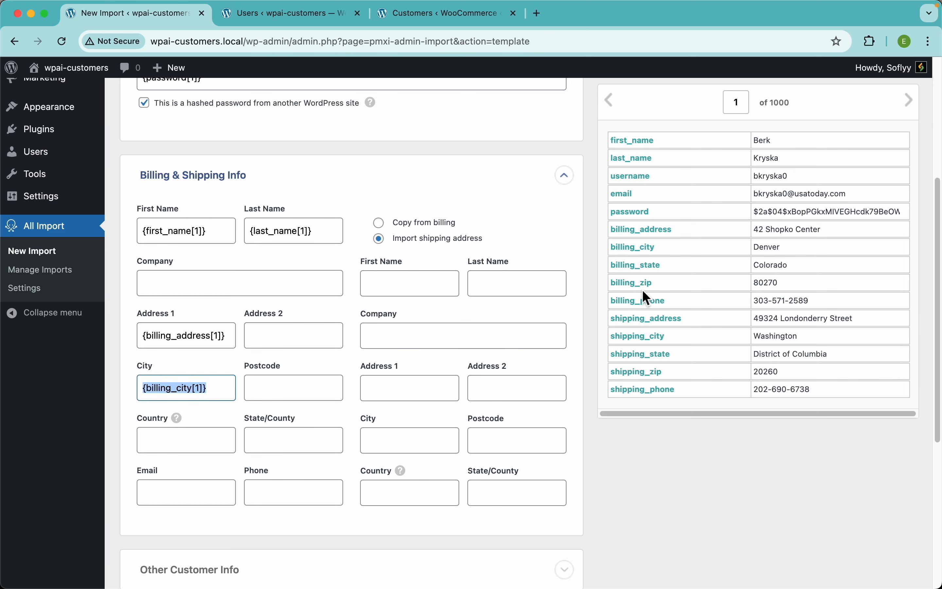
pyautogui.moveTo(639, 288); pyautogui.dragTo(277, 394)
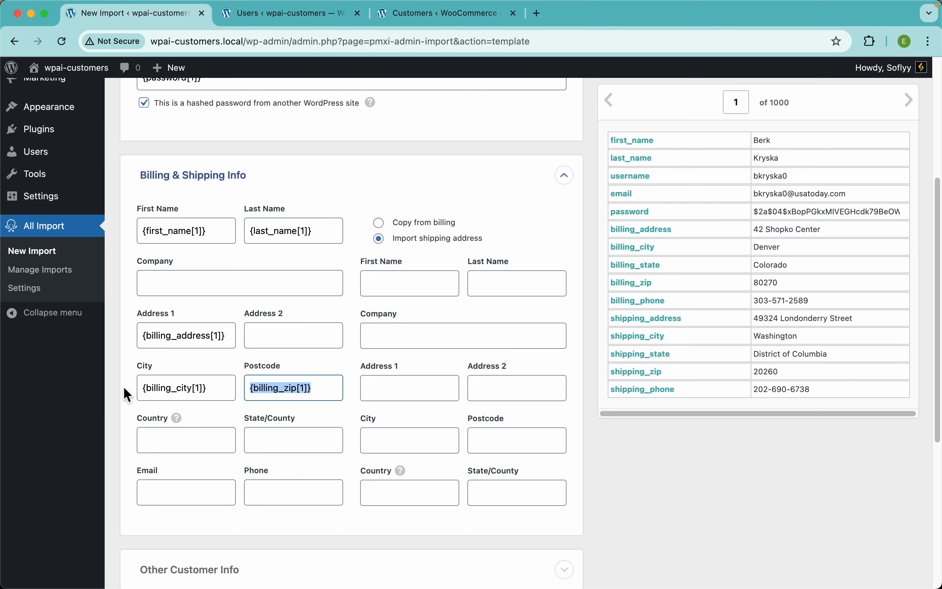
pyautogui.click(215, 442)
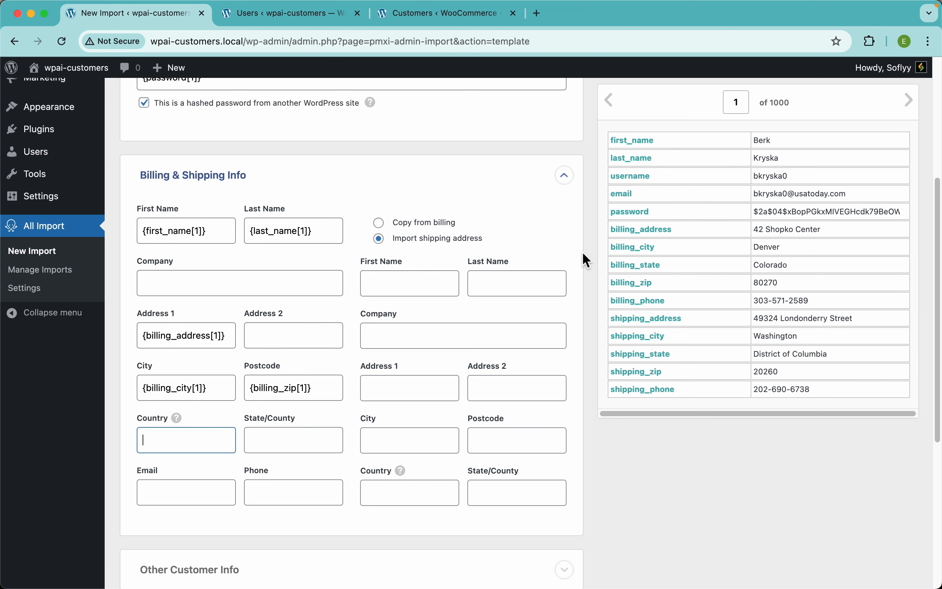
pyautogui.moveTo(179, 419)
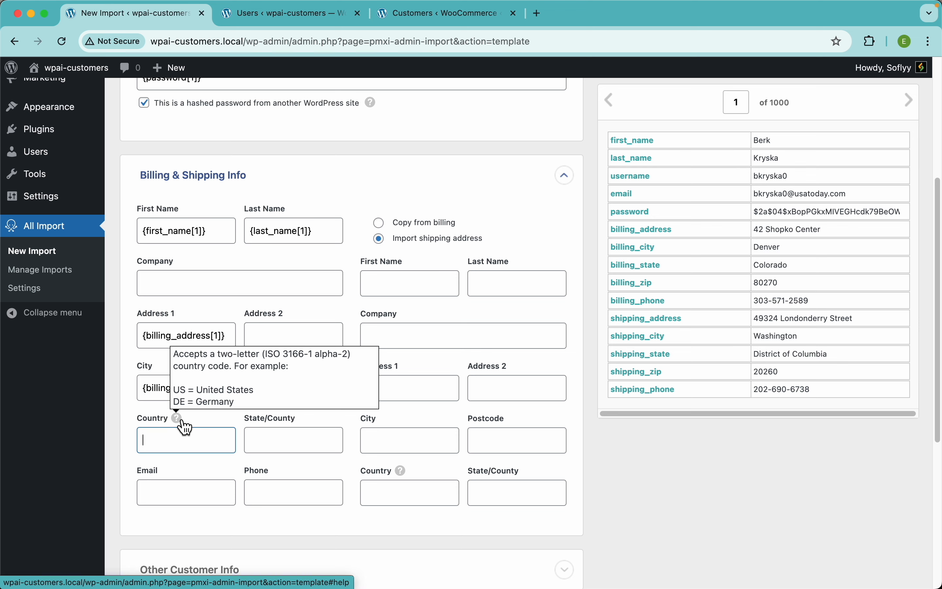
pyautogui.write('United States')
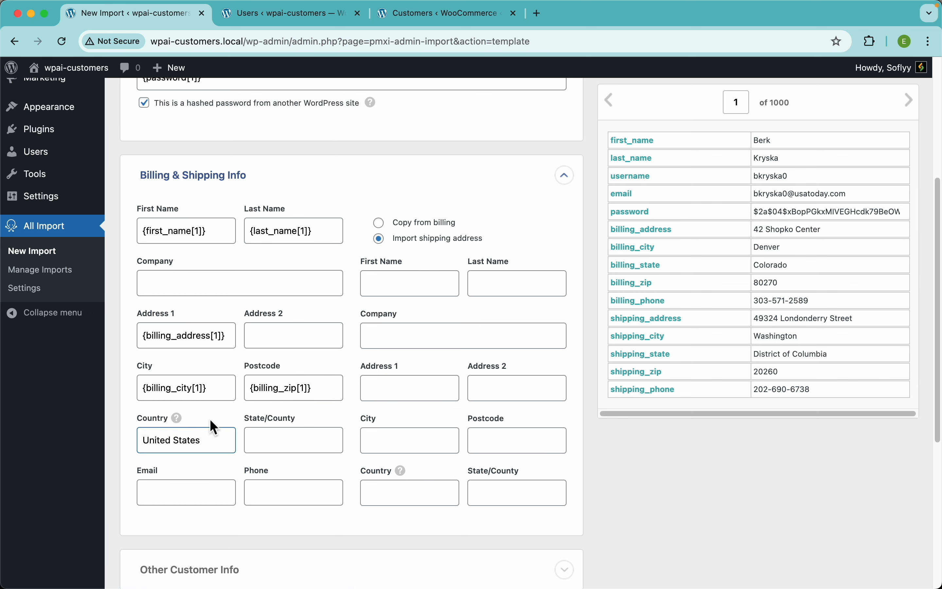
pyautogui.press('super+a')
pyautogui.press('BackSpace')
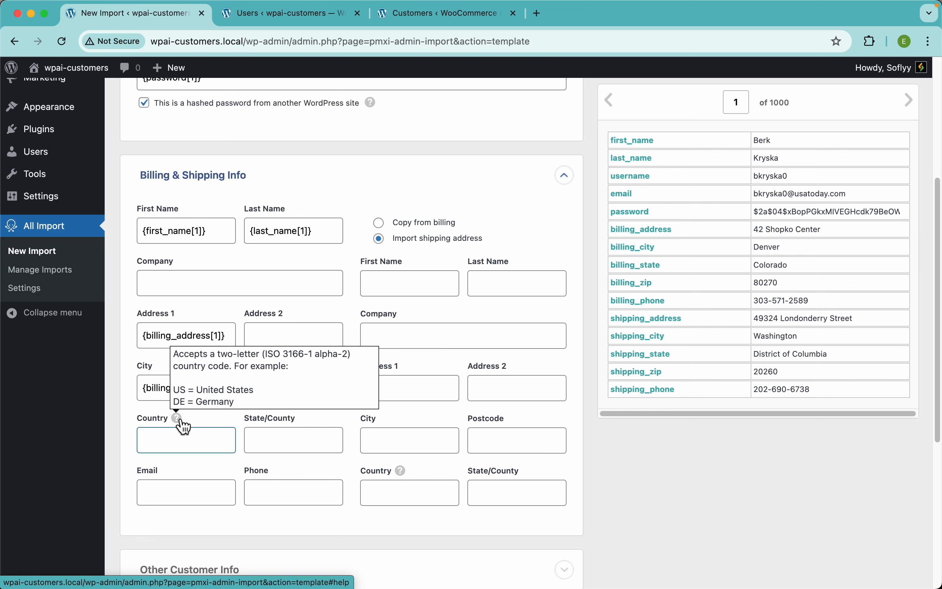
# Step: Set the billing Country to US, and map billing_state to State/County and email to the billing Email field
pyautogui.write('US')
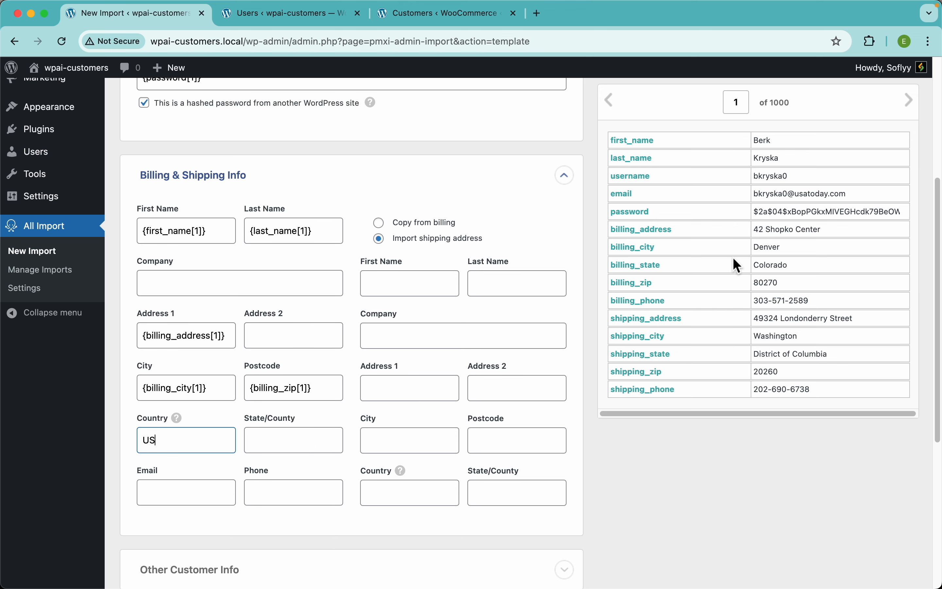
pyautogui.moveTo(652, 274); pyautogui.dragTo(304, 446)
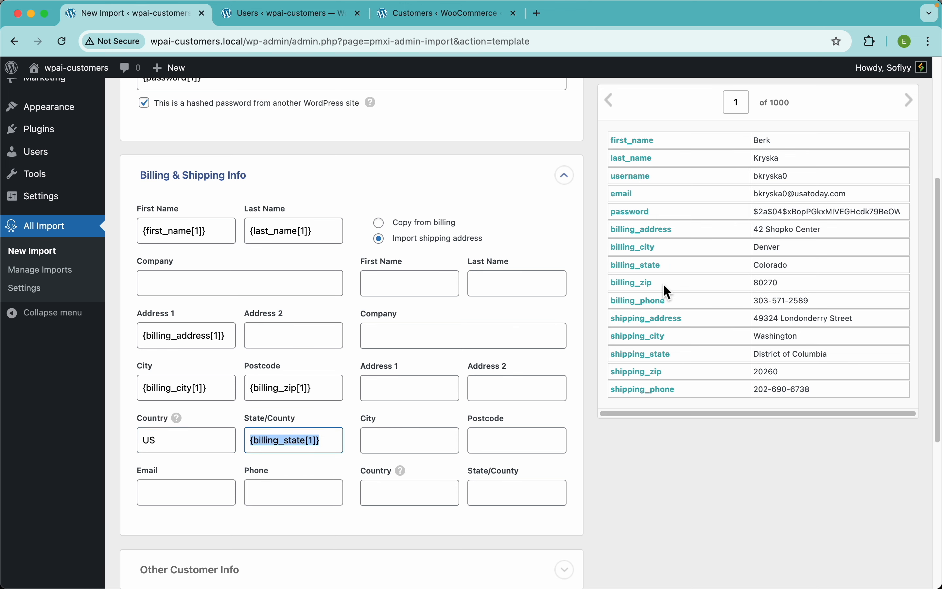
pyautogui.moveTo(628, 197); pyautogui.dragTo(174, 494)
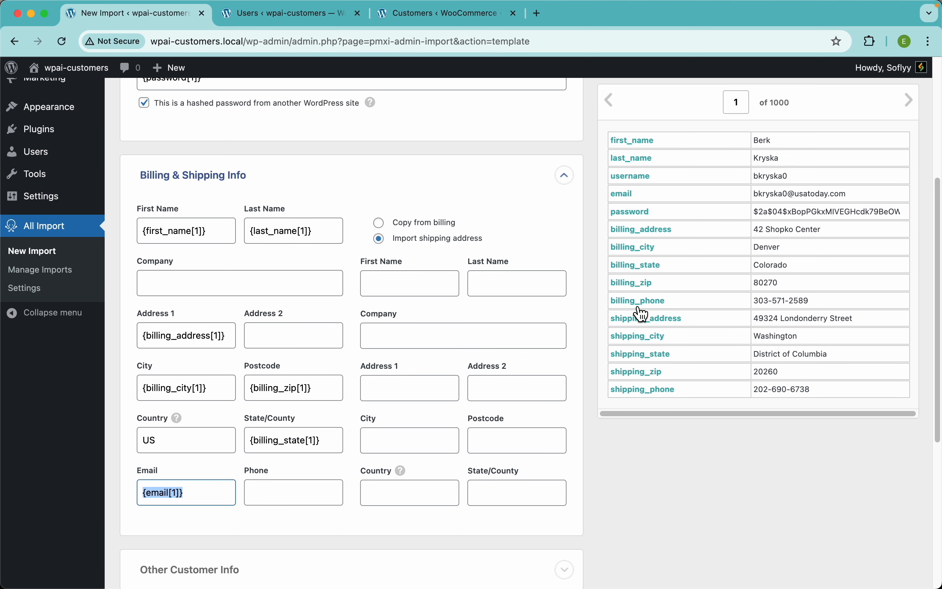
# Step: Map billing_phone to the billing Phone field, and first_name and last_name to the shipping First Name and Last Name fields
pyautogui.moveTo(639, 303); pyautogui.dragTo(279, 498)
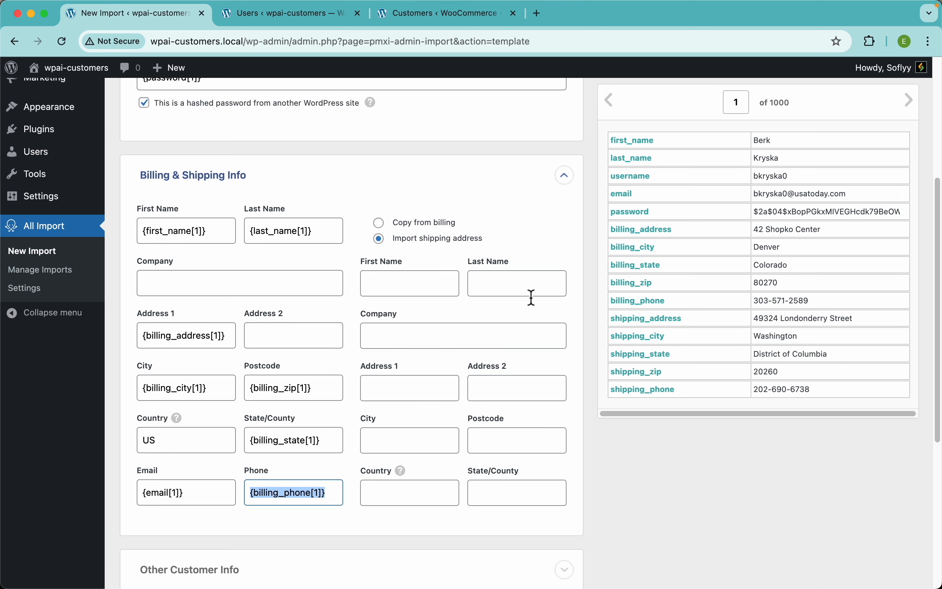
pyautogui.tripleClick(196, 231)
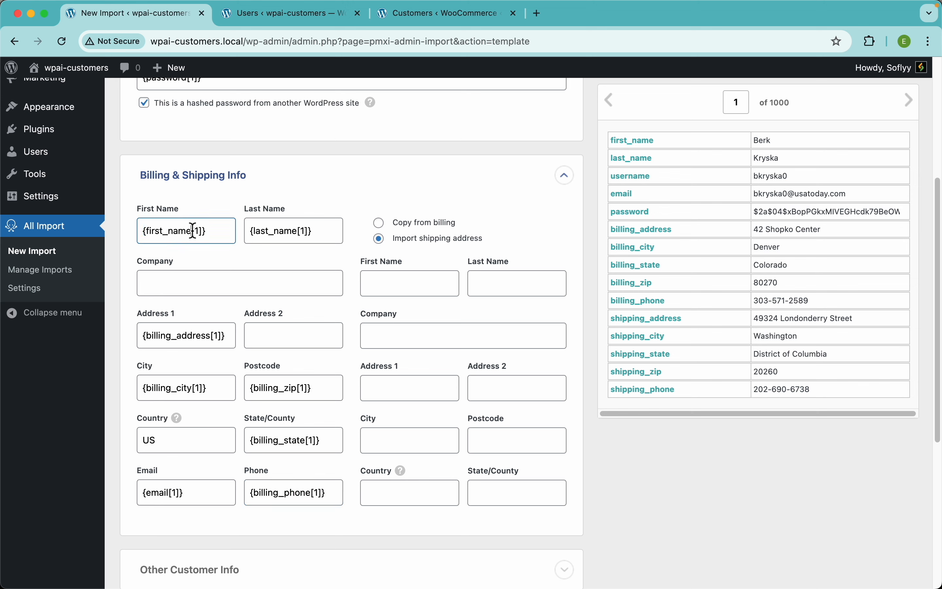
pyautogui.moveTo(196, 231); pyautogui.dragTo(390, 281)
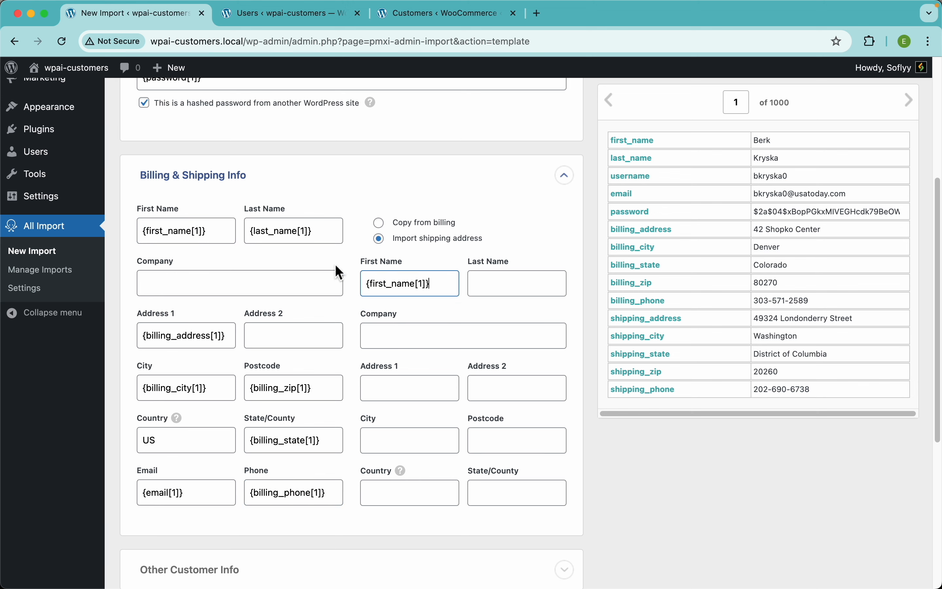
pyautogui.tripleClick(282, 238)
pyautogui.moveTo(375, 235); pyautogui.dragTo(489, 278)
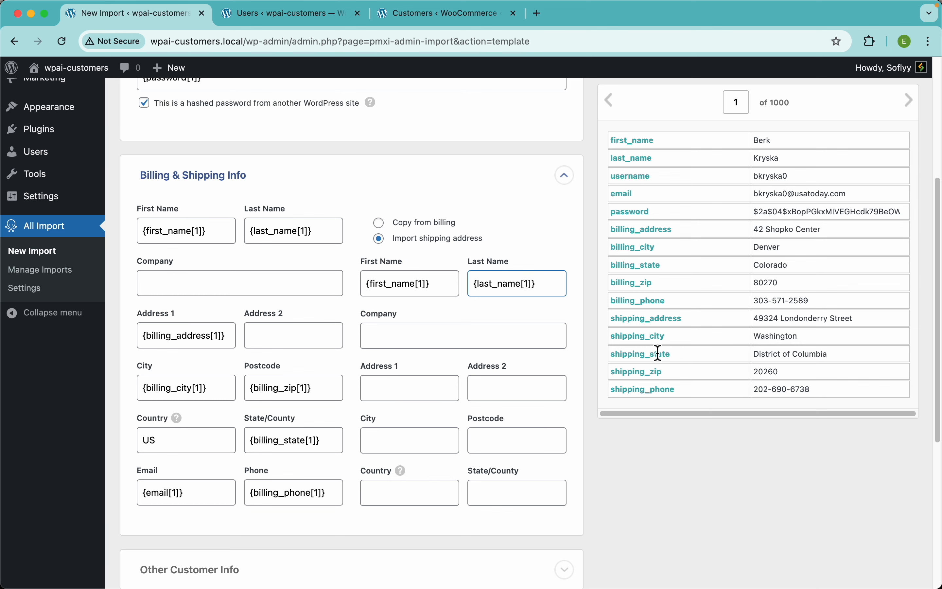
# Step: Map shipping_address, shipping_city and shipping_zip to the shipping Address 1, City and Postcode fields
pyautogui.moveTo(664, 330); pyautogui.dragTo(420, 397)
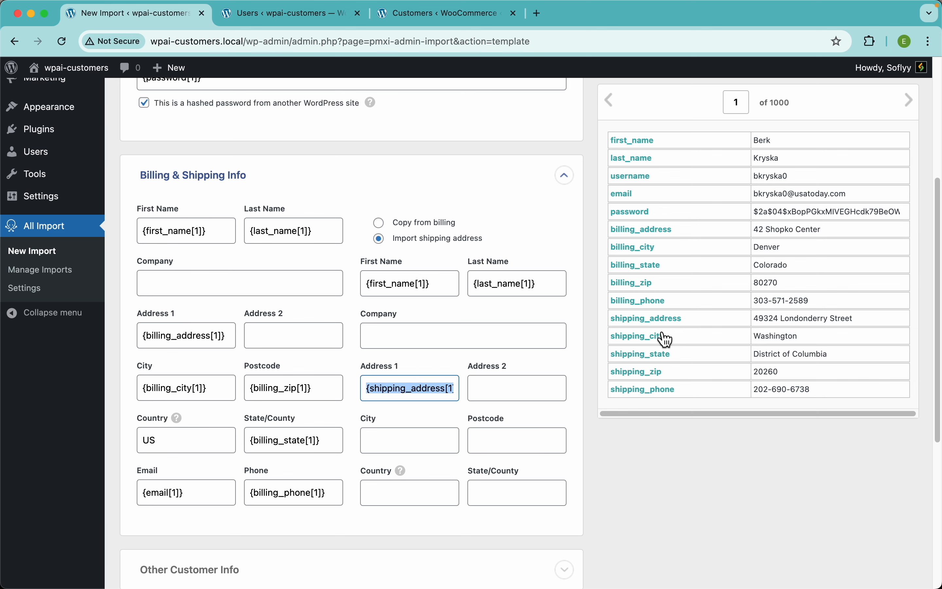
pyautogui.moveTo(665, 337); pyautogui.dragTo(400, 446)
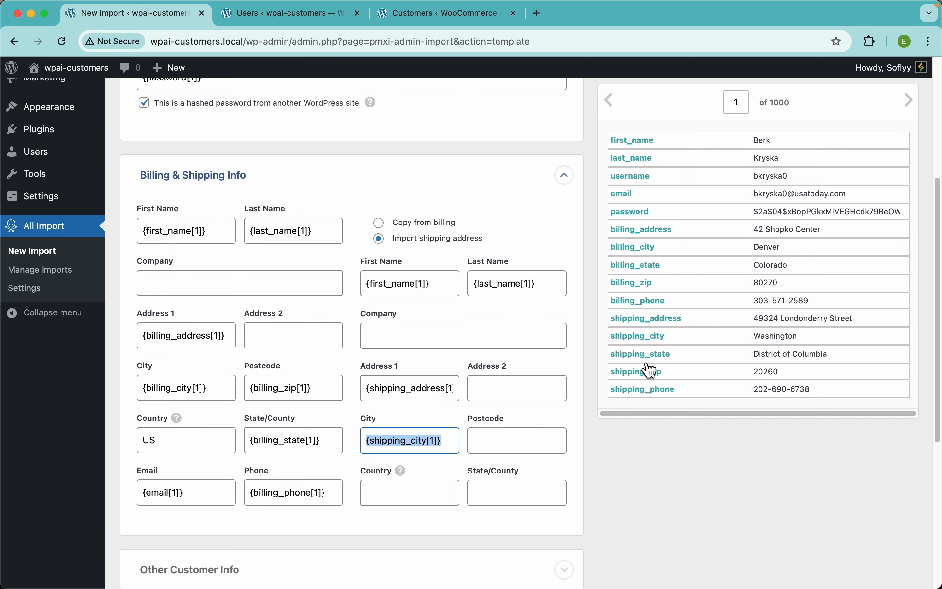
pyautogui.moveTo(647, 376); pyautogui.dragTo(527, 453)
# Step: Set the shipping Country to US and map shipping_state to the shipping State/County field
pyautogui.click(423, 500)
pyautogui.write('US')
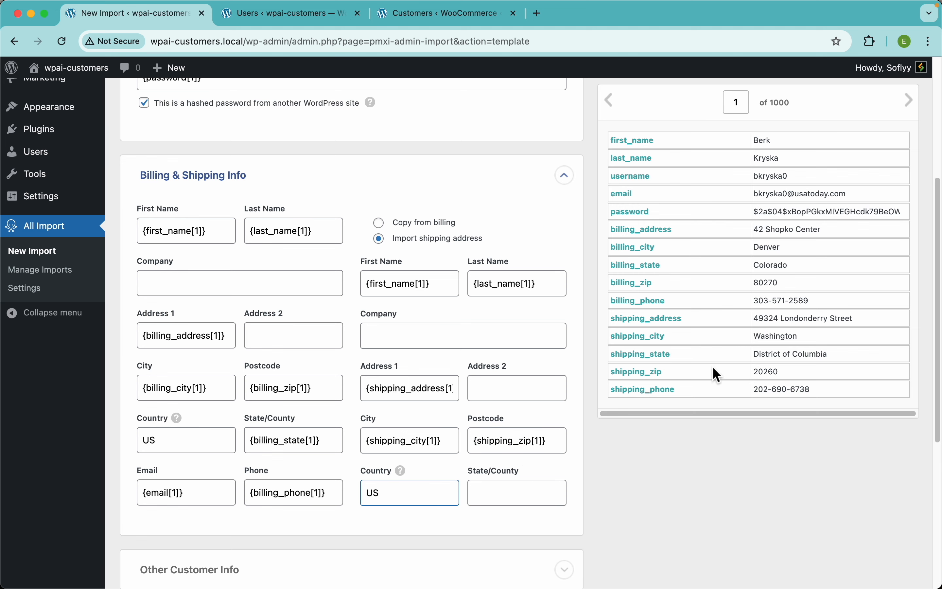
pyautogui.moveTo(657, 356); pyautogui.dragTo(499, 493)
pyautogui.click(569, 483)
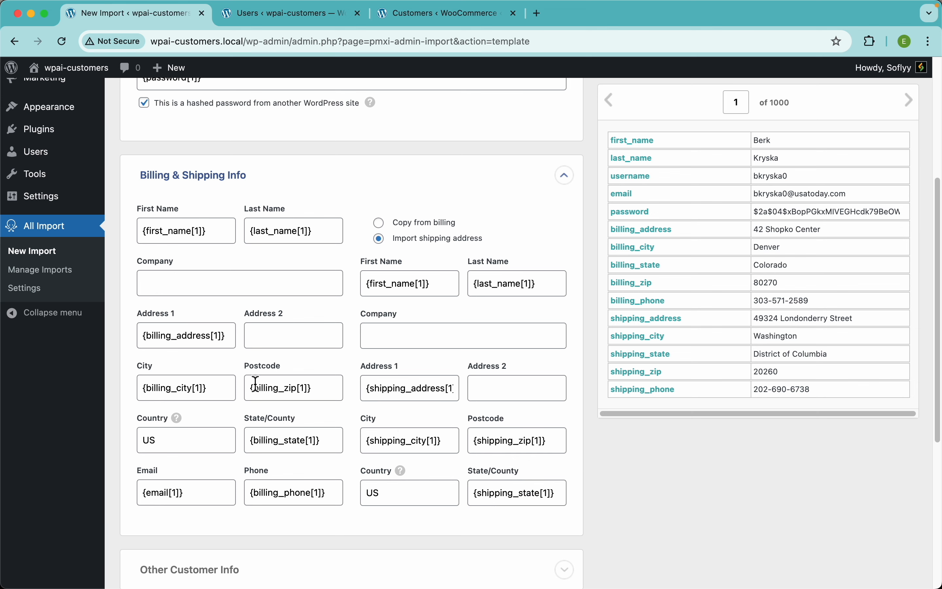
# Step: Examine the Other Customer Info section, including the Role setting and its help, and collapse it again
pyautogui.scroll(-5, 291, 334)
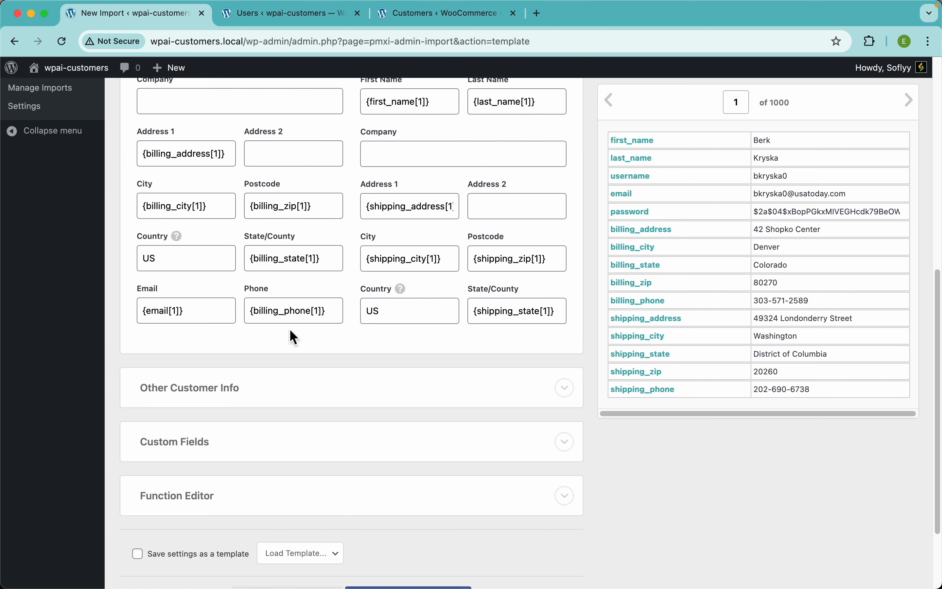
pyautogui.click(222, 401)
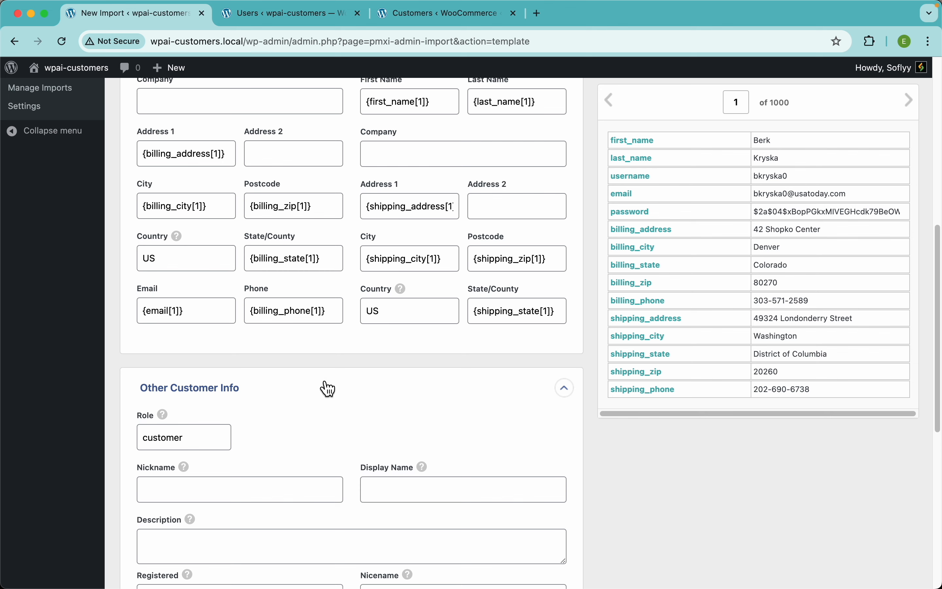
pyautogui.scroll(-5, 324, 388)
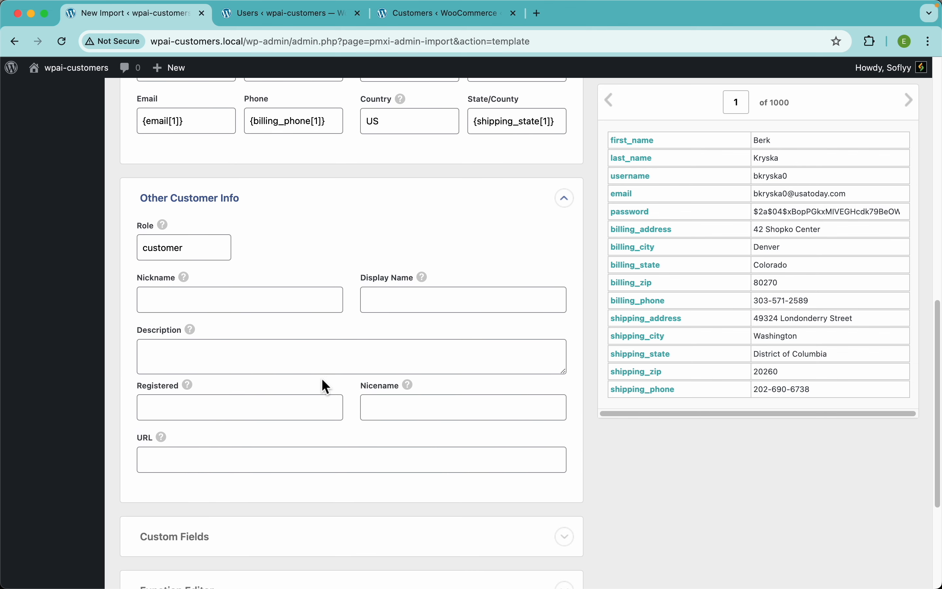
pyautogui.click(198, 251)
pyautogui.moveTo(169, 229)
pyautogui.click(311, 209)
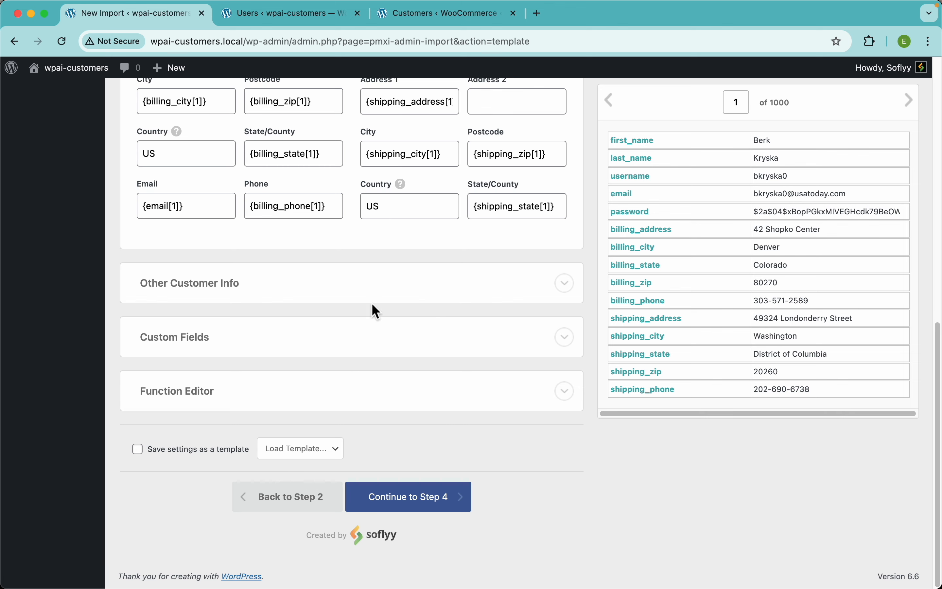
# Step: Examine the Custom Fields section and its suggested field names without adding a field, and collapse it again
pyautogui.click(340, 349)
pyautogui.scroll(-4, 334, 368)
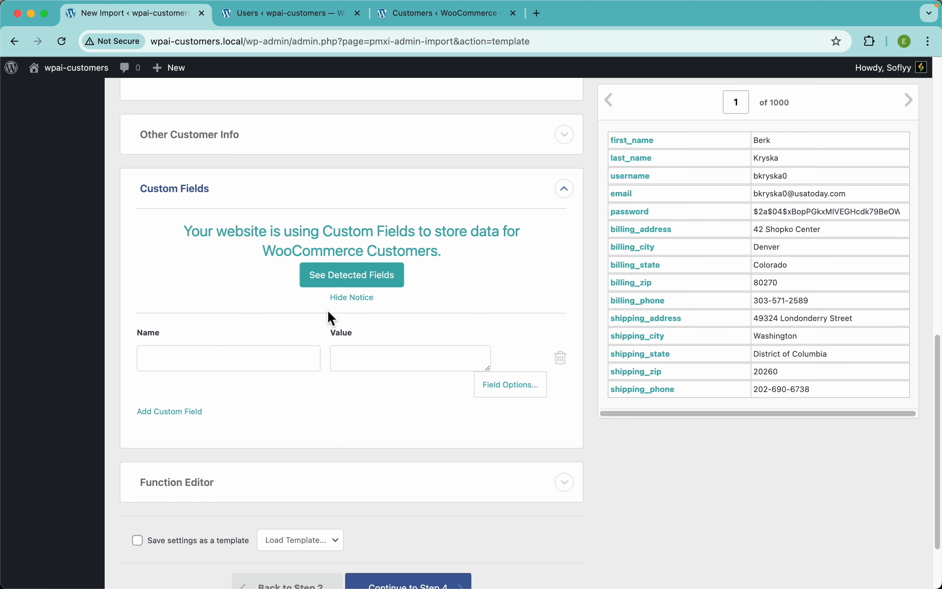
pyautogui.click(239, 364)
pyautogui.scroll(-1, 244, 471)
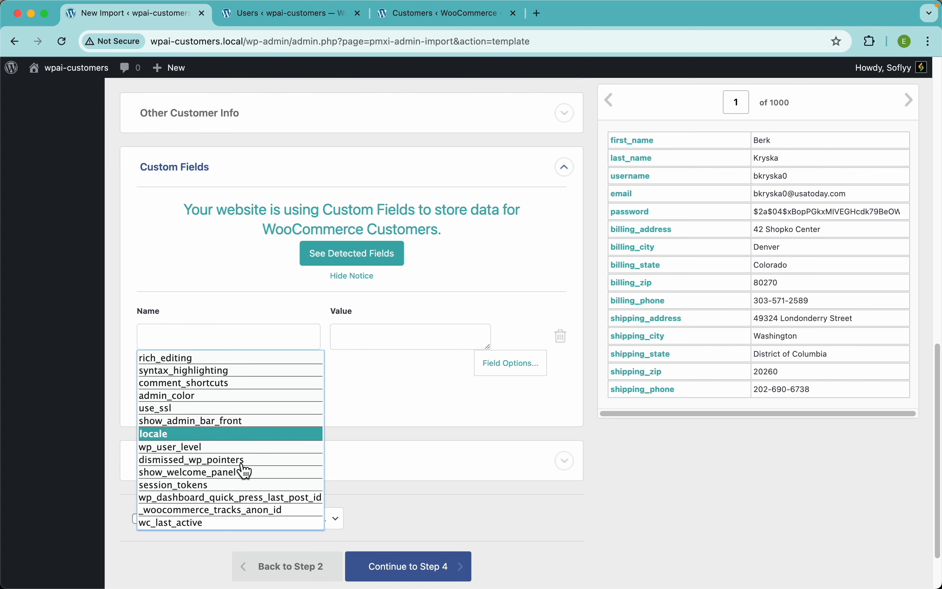
pyautogui.scroll(-2, 244, 471)
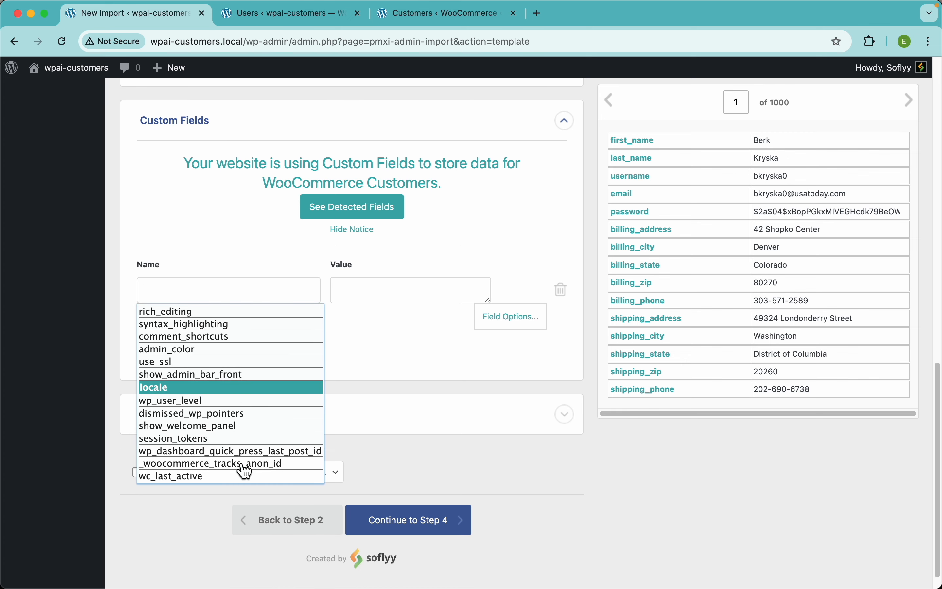
pyautogui.click(400, 300)
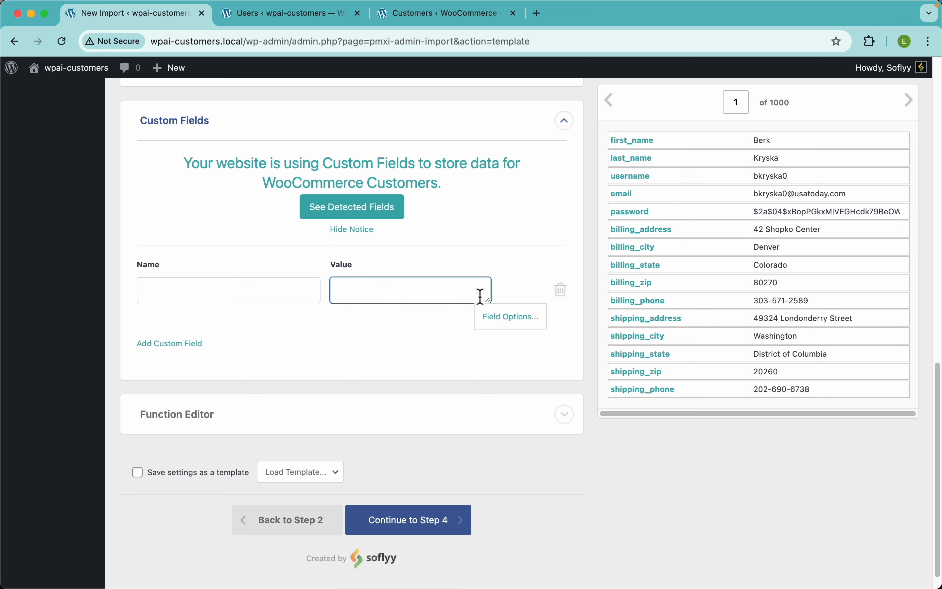
pyautogui.click(481, 183)
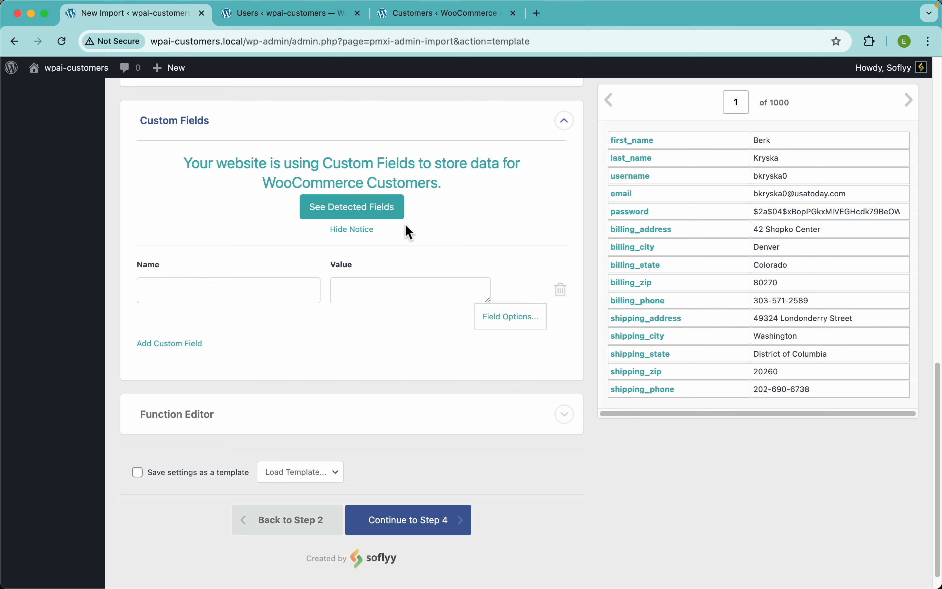
pyautogui.click(281, 125)
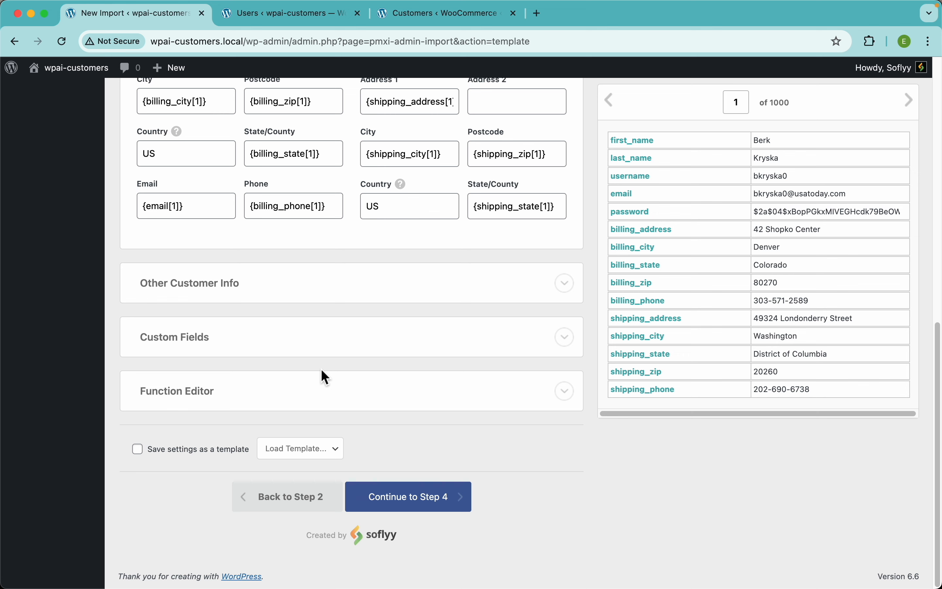
# Step: Expand the Function Editor and review the mapped account, billing and shipping fields on the page
pyautogui.click(316, 395)
pyautogui.scroll(-5, 370, 378)
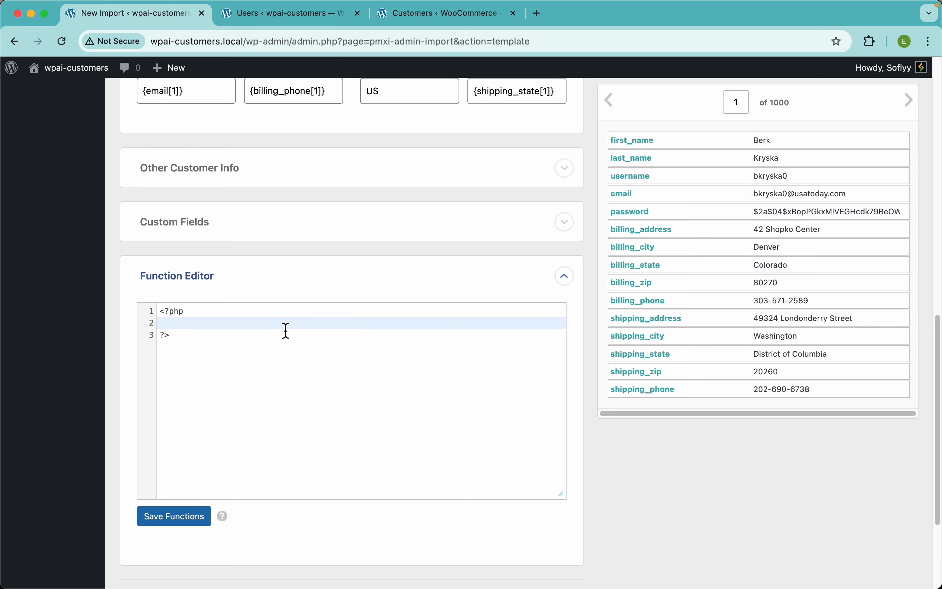
pyautogui.scroll(10, 468, 206)
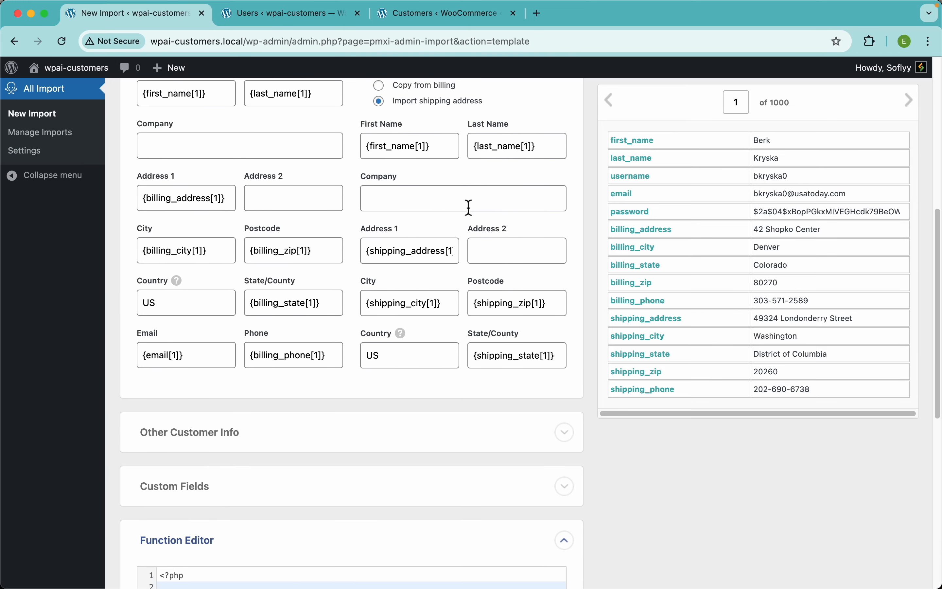
pyautogui.scroll(14, 468, 207)
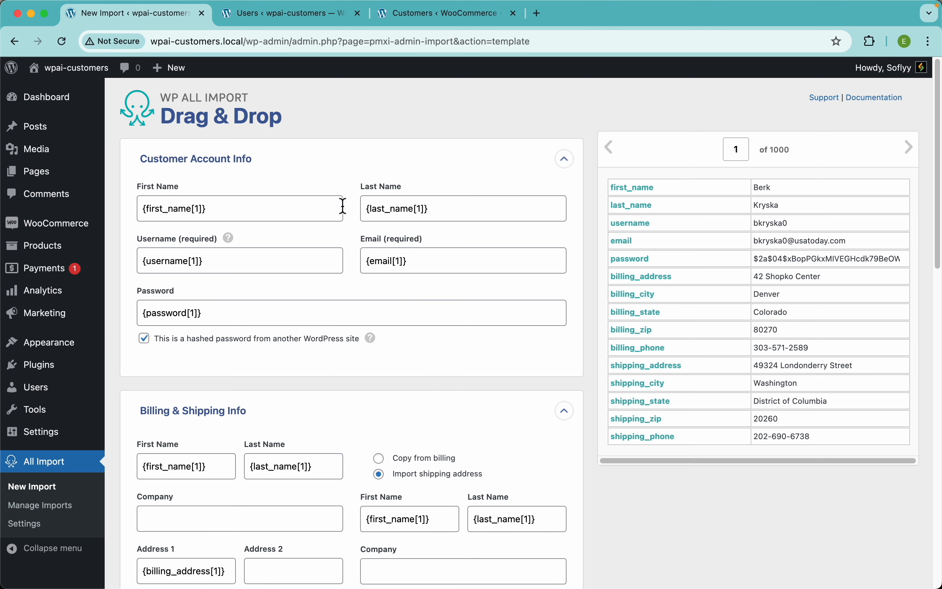
pyautogui.scroll(-5, 372, 238)
pyautogui.scroll(3, 370, 235)
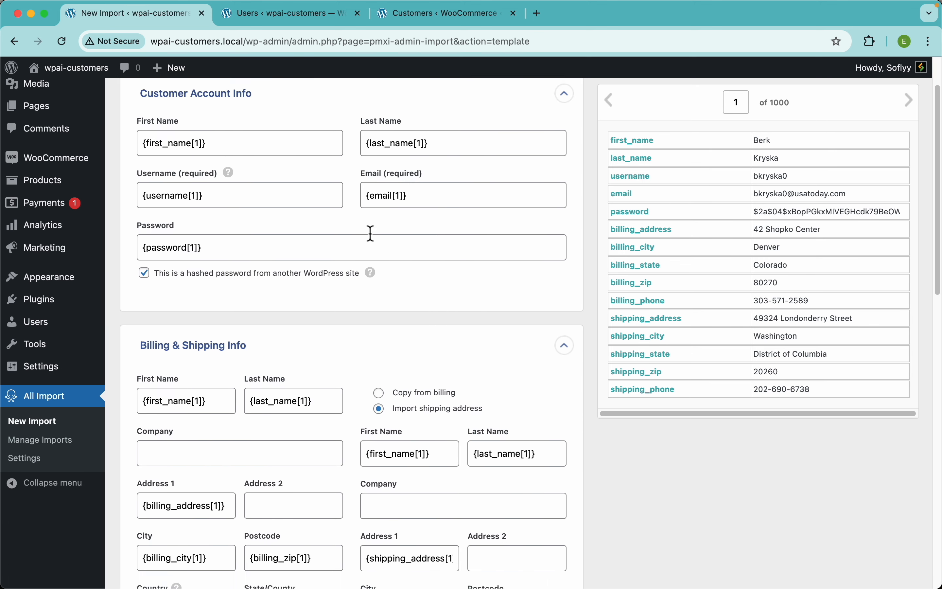
pyautogui.scroll(-3, 370, 235)
pyautogui.scroll(3, 371, 235)
pyautogui.scroll(-12, 372, 239)
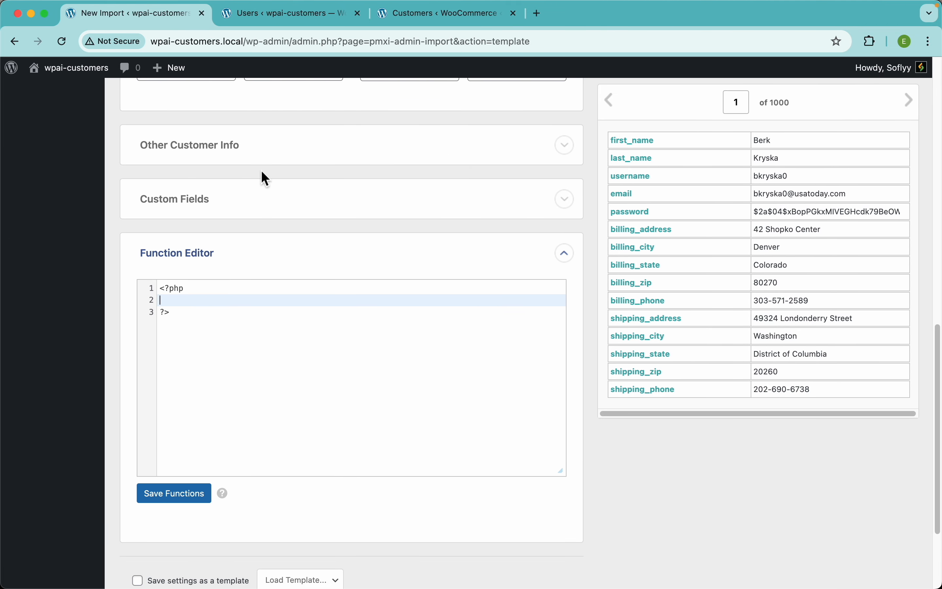
# Step: Reopen Other Customer Info and check the required date format for the Registered field in its help note
pyautogui.click(286, 151)
pyautogui.scroll(-1, 254, 286)
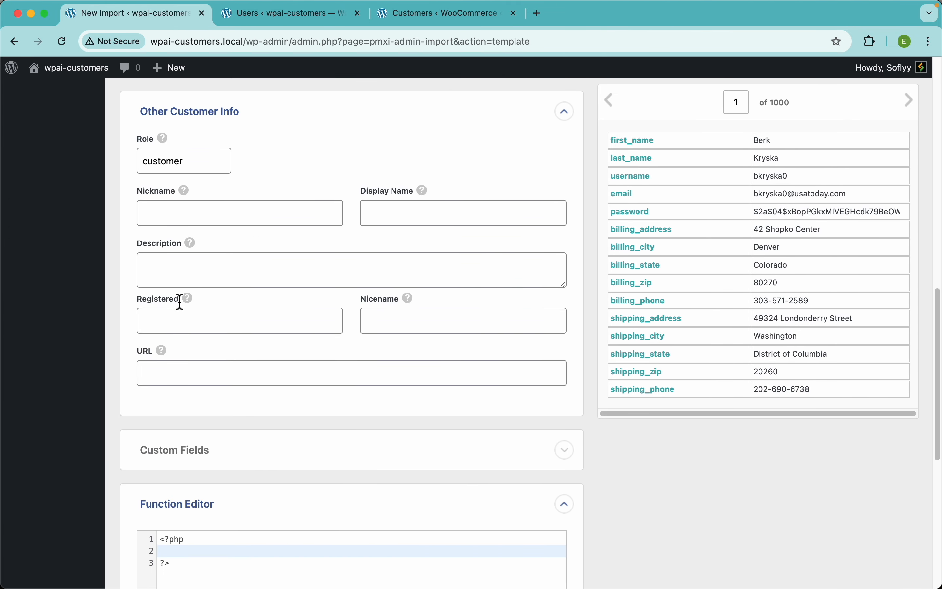
pyautogui.click(189, 324)
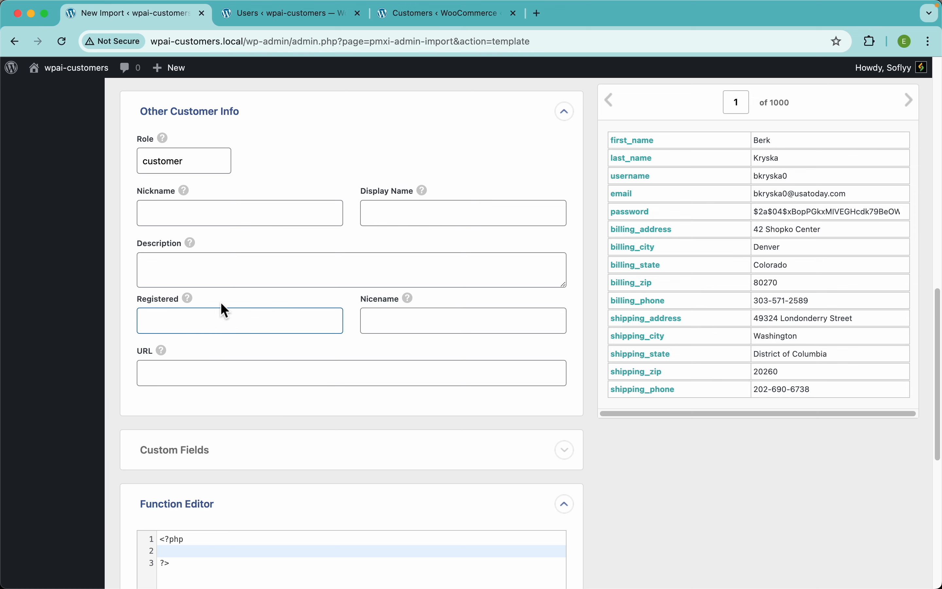
pyautogui.moveTo(193, 302)
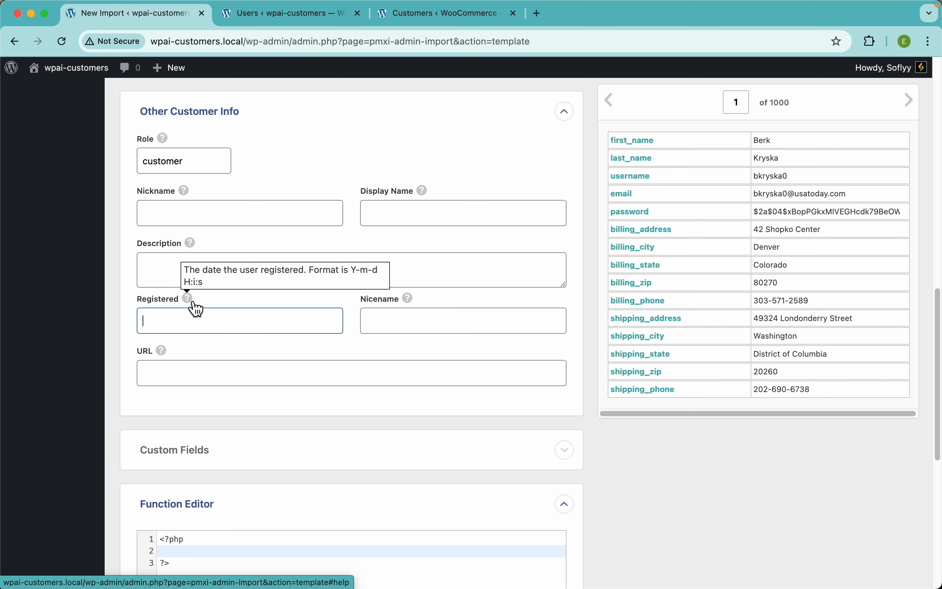
pyautogui.scroll(-5, 308, 343)
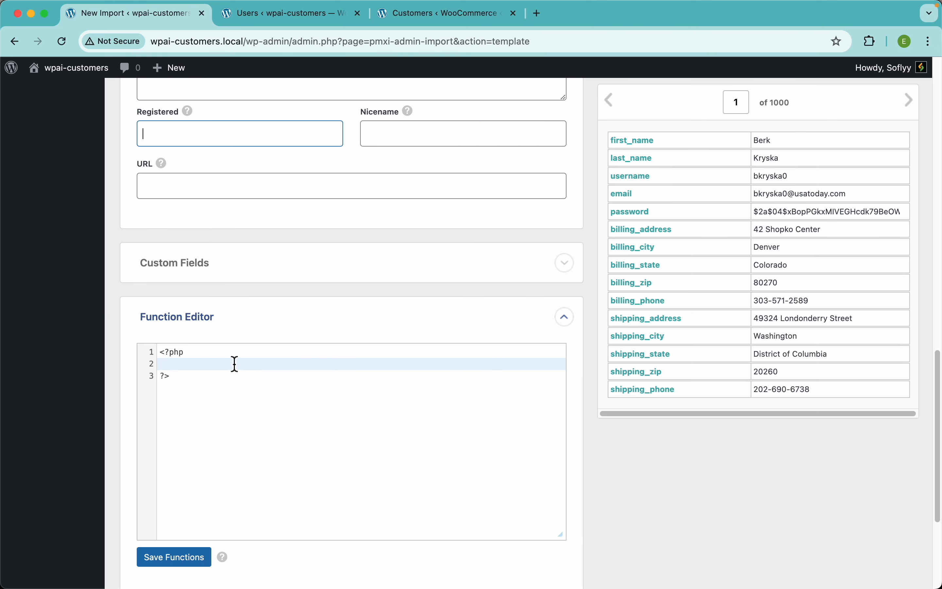
pyautogui.scroll(2, 167, 216)
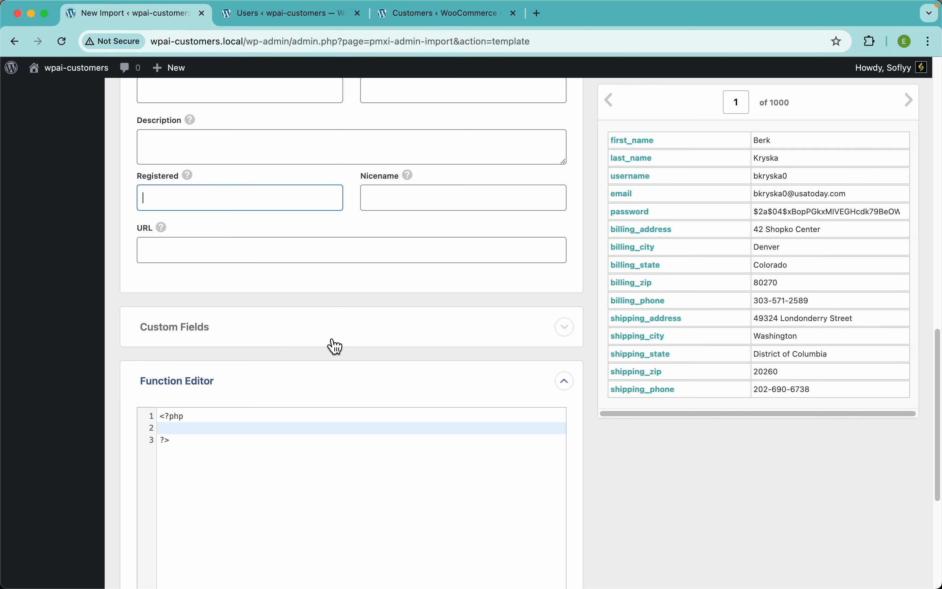
# Step: Collapse the Function Editor and Other Customer Info sections and continue to step 4 of the import
pyautogui.click(350, 392)
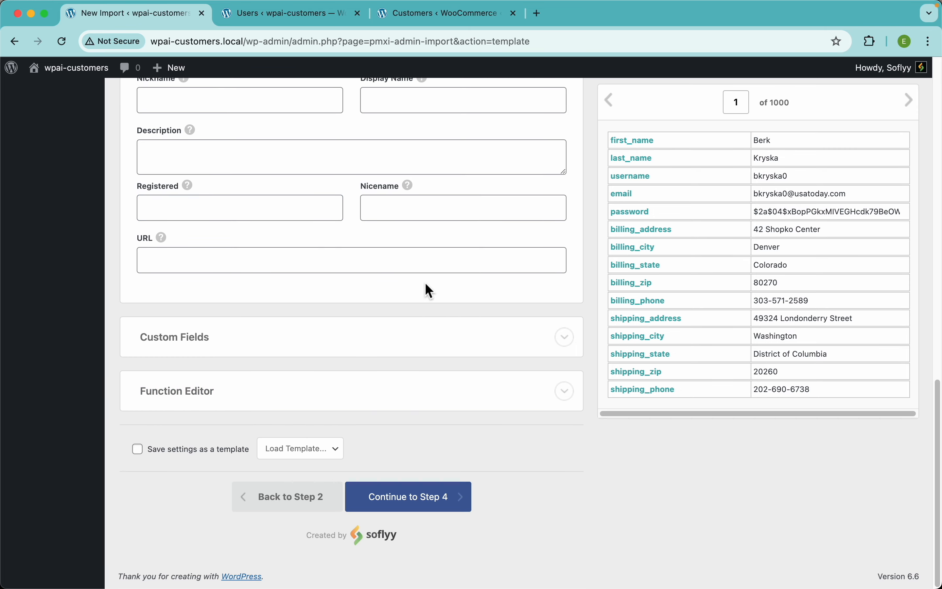
pyautogui.scroll(6, 428, 298)
pyautogui.click(362, 269)
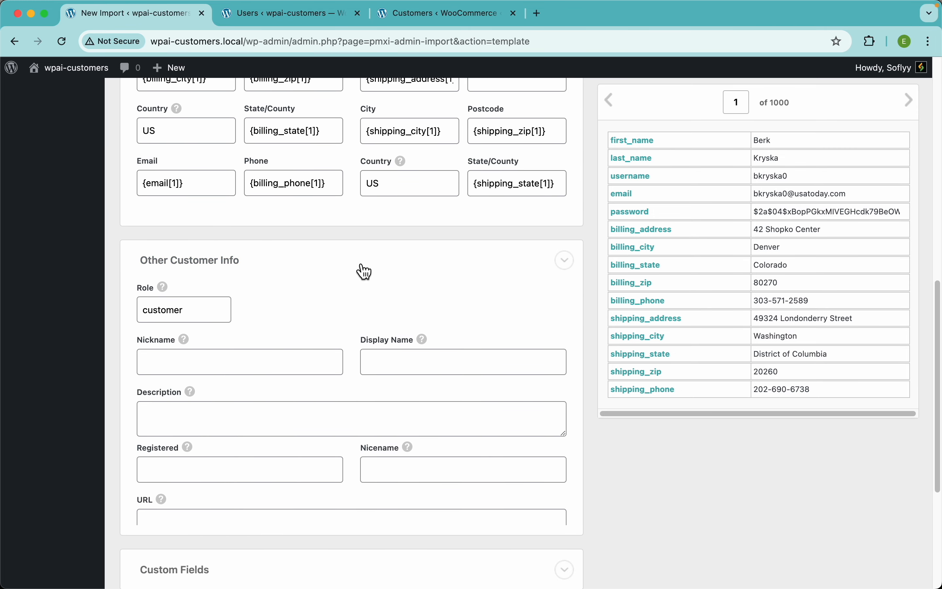
pyautogui.scroll(10, 403, 243)
pyautogui.scroll(-12, 399, 242)
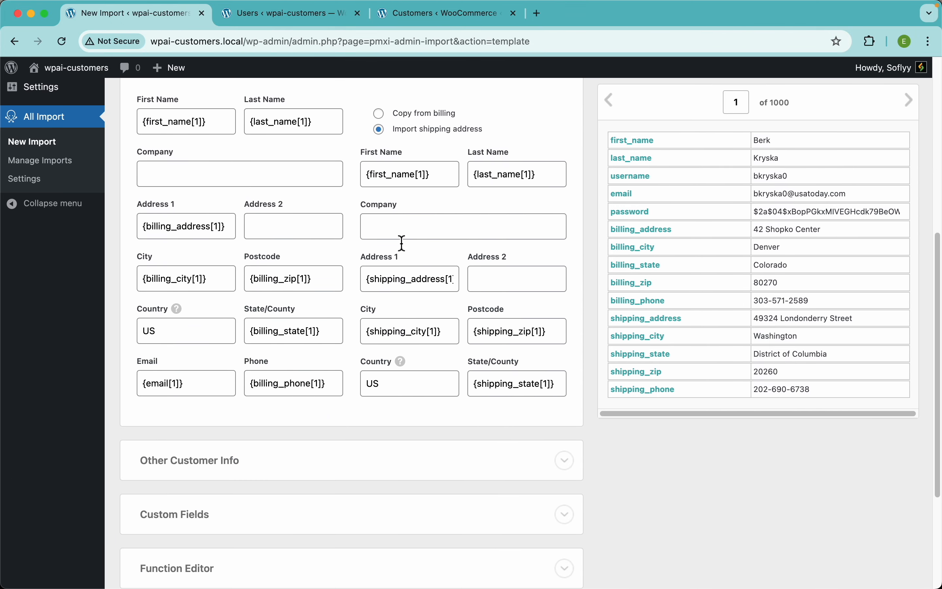
pyautogui.click(455, 499)
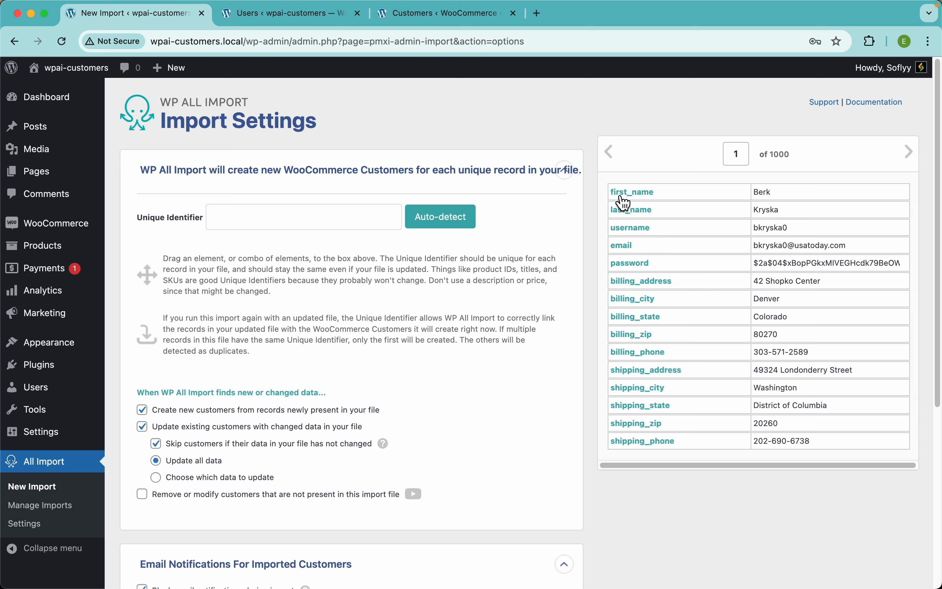
pyautogui.moveTo(624, 202); pyautogui.dragTo(316, 217)
pyautogui.press('super+a')
pyautogui.press('BackSpace')
# Step: Auto-detect the Unique Identifier and extend it with the email element so it reads {username[1]} - {email[1]}
pyautogui.click(454, 231)
pyautogui.click(317, 226)
pyautogui.write('-')
pyautogui.moveTo(627, 249); pyautogui.dragTo(351, 223)
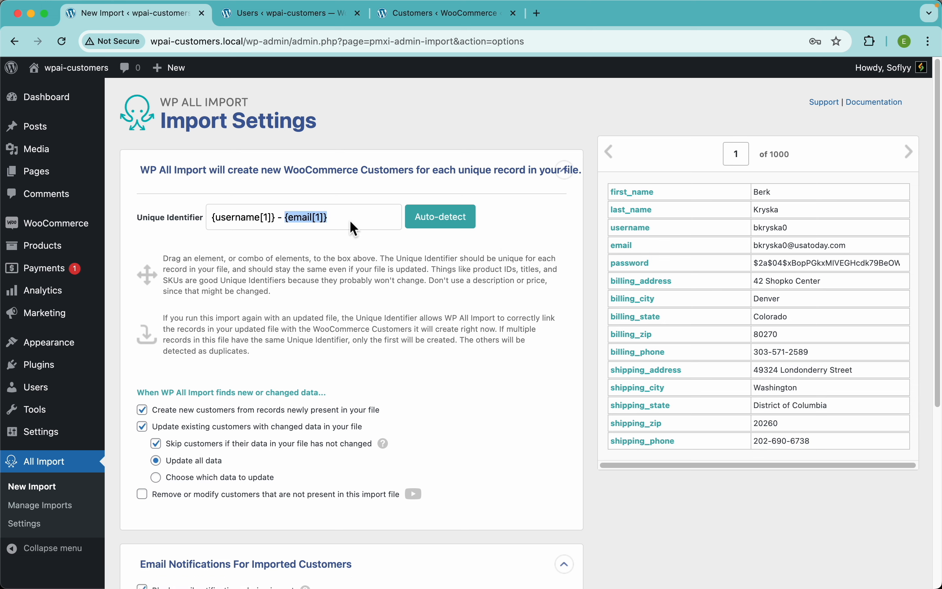
pyautogui.click(332, 243)
pyautogui.scroll(-5, 434, 299)
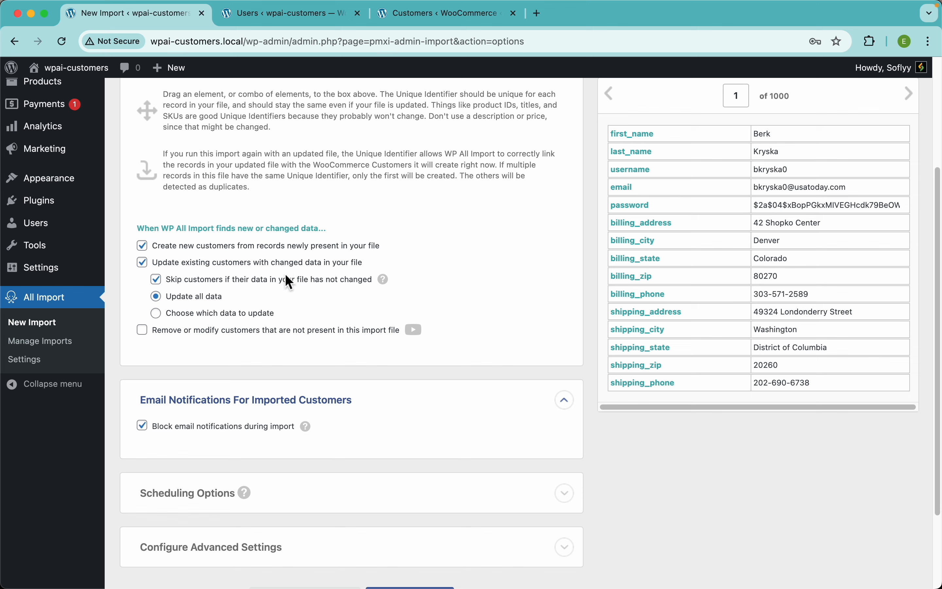
# Step: Try limiting updates of existing customers to the Password field only, and restore updating all data
pyautogui.click(251, 316)
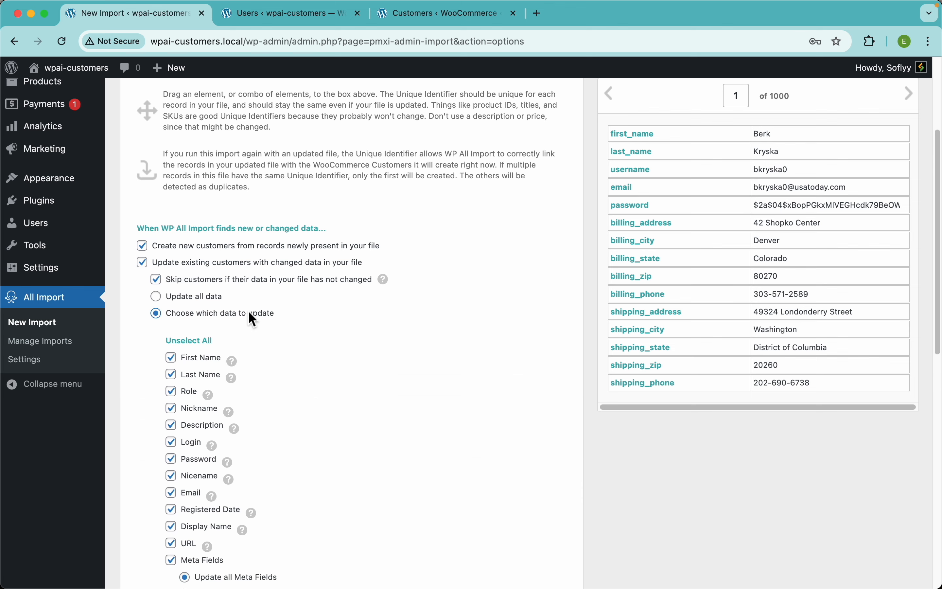
pyautogui.scroll(-5, 295, 360)
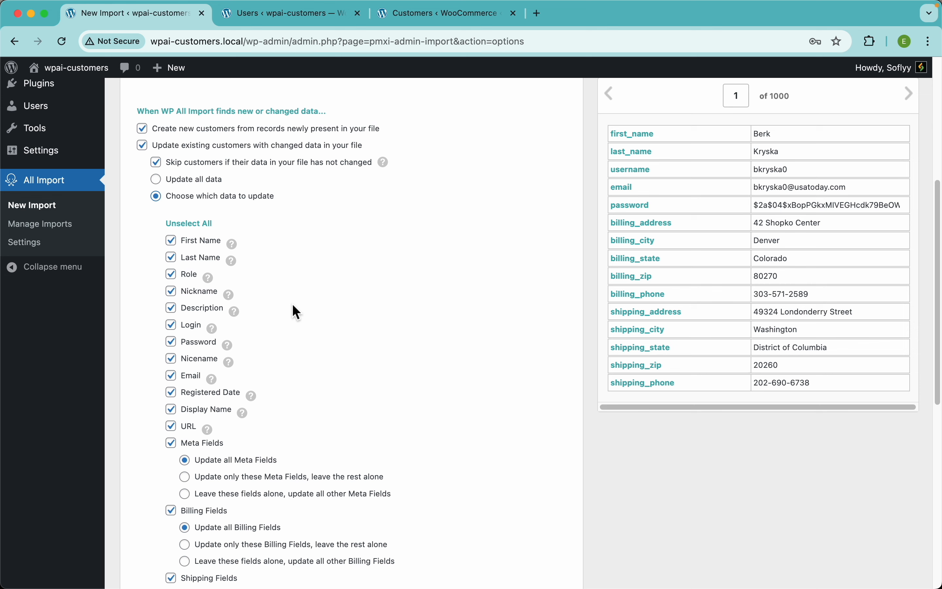
pyautogui.click(191, 224)
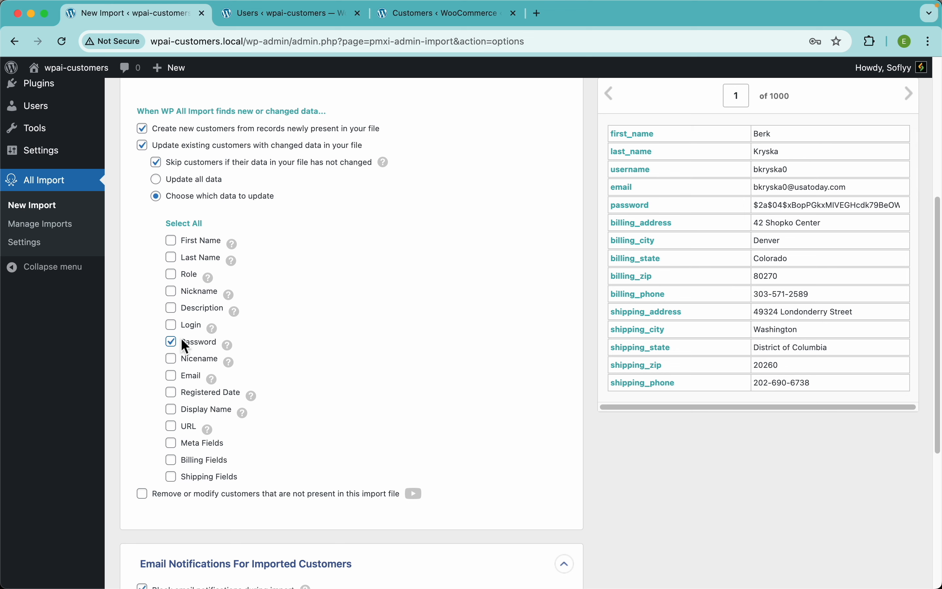
pyautogui.click(190, 226)
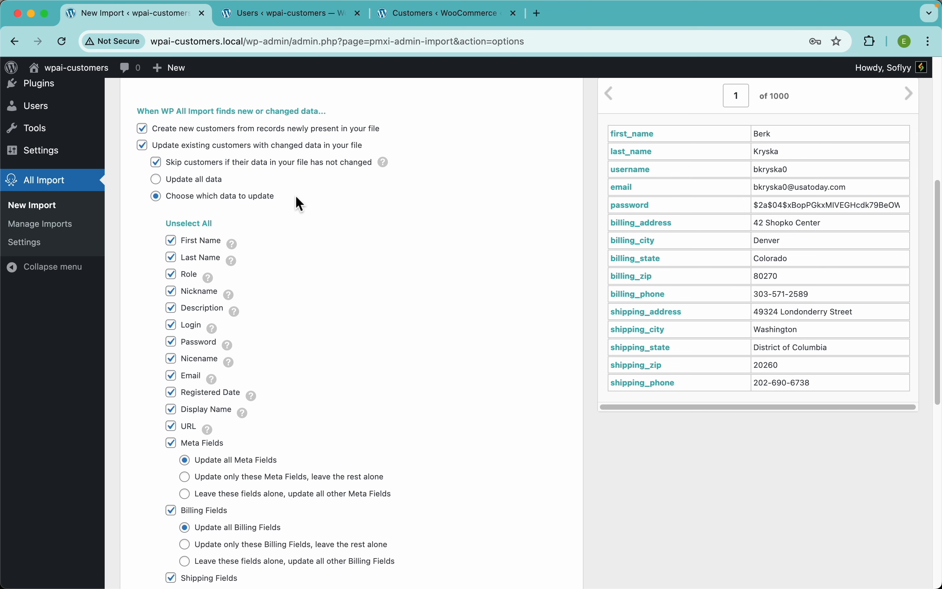
pyautogui.click(203, 179)
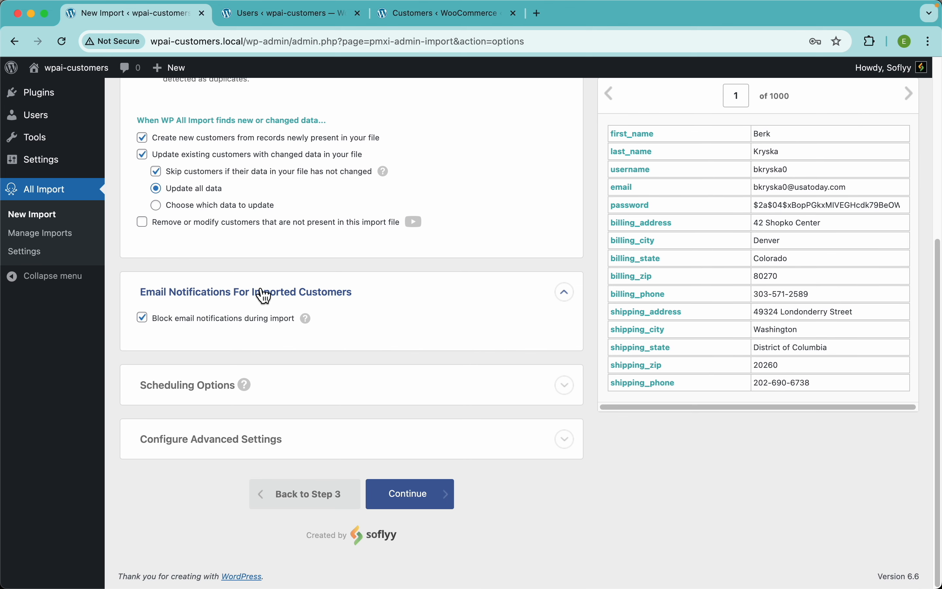
# Step: Check the help notes for blocking email notifications and for the advanced import speed and record options, and collapse Configure Advanced Settings
pyautogui.moveTo(308, 321)
pyautogui.click(366, 447)
pyautogui.scroll(-6, 364, 447)
pyautogui.scroll(-1, 366, 447)
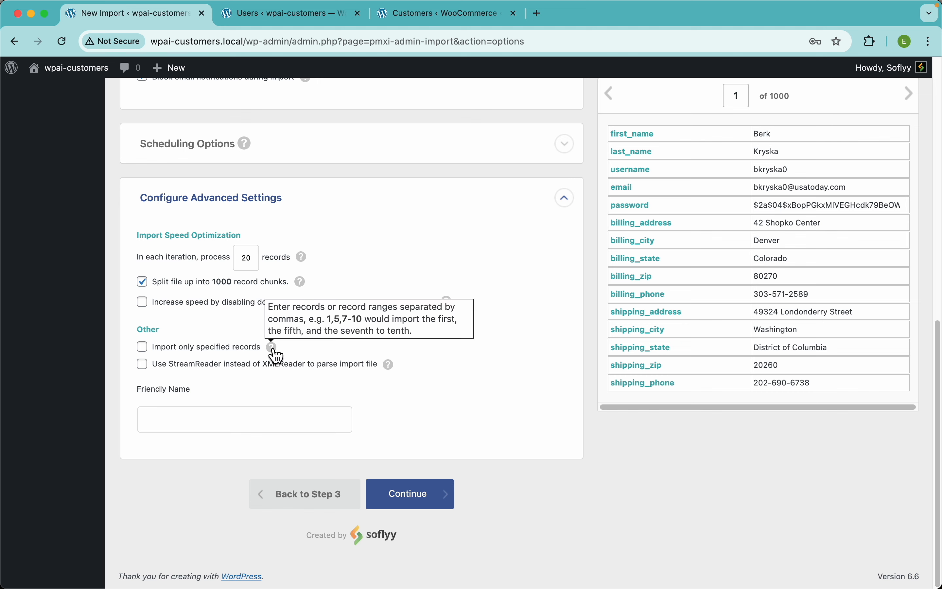
pyautogui.moveTo(276, 350)
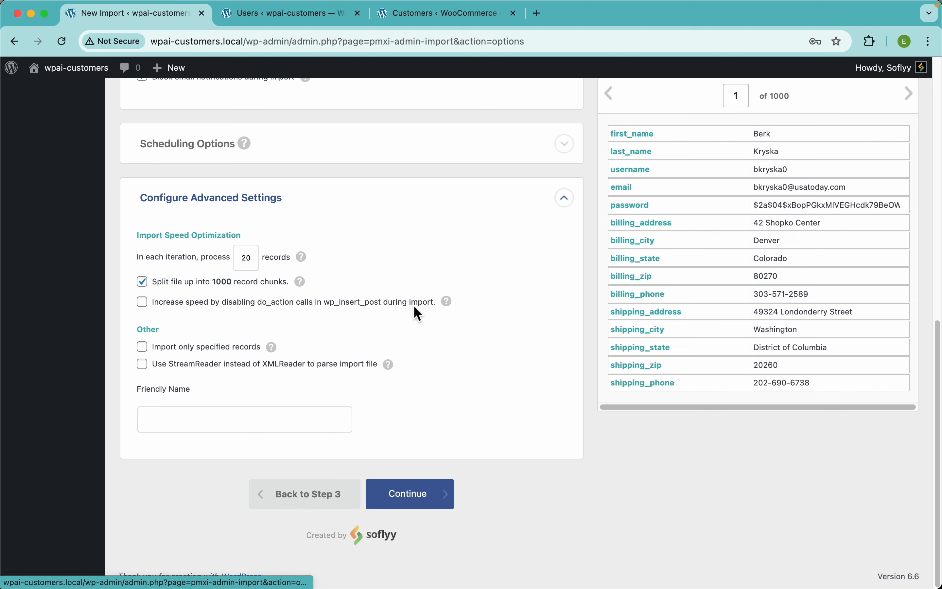
pyautogui.moveTo(306, 281)
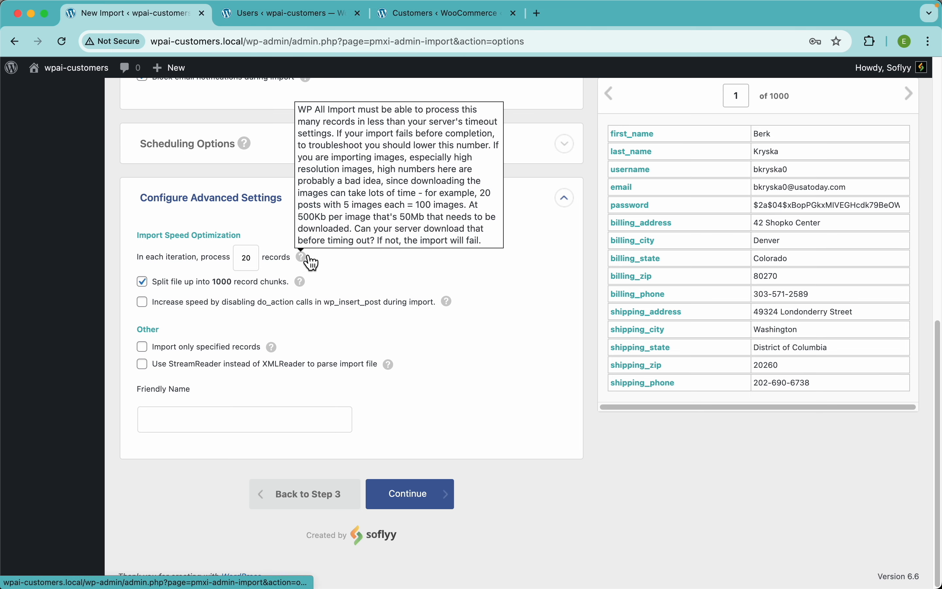
pyautogui.click(242, 210)
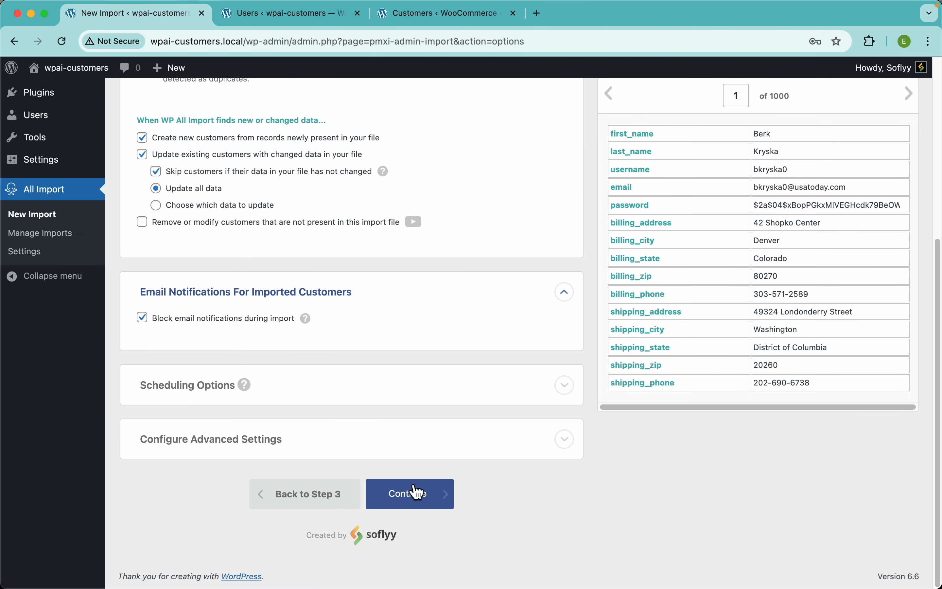
# Step: Continue to the import summary, then confirm and run the customer import
pyautogui.click(448, 494)
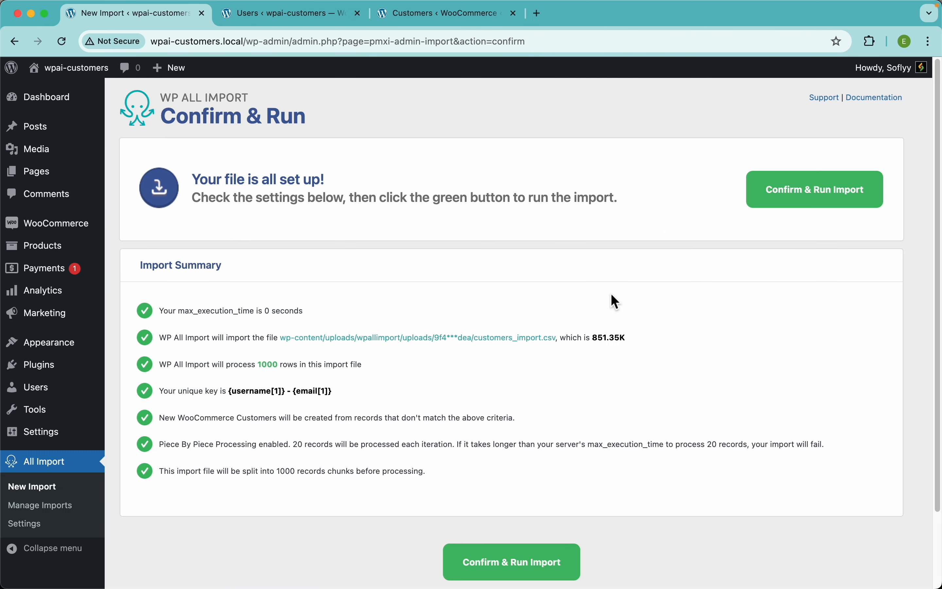
pyautogui.click(871, 198)
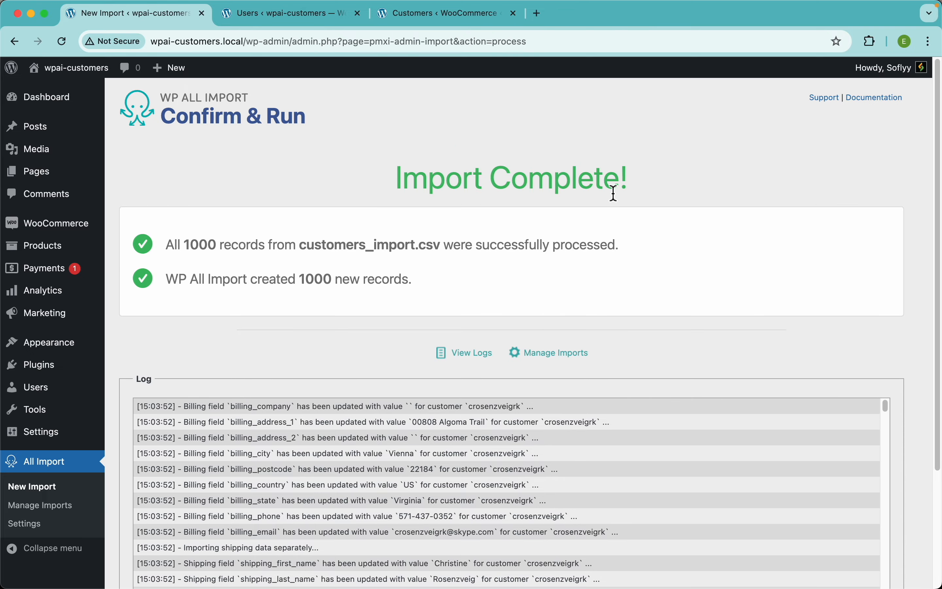
# Step: Switch to the Users list and reload it to review the imported customers
pyautogui.click(309, 18)
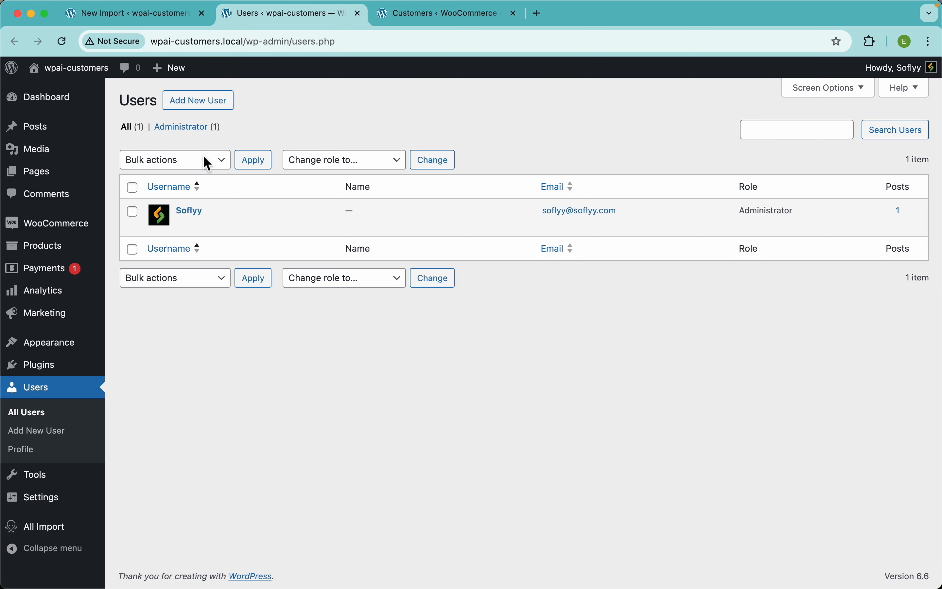
pyautogui.click(63, 41)
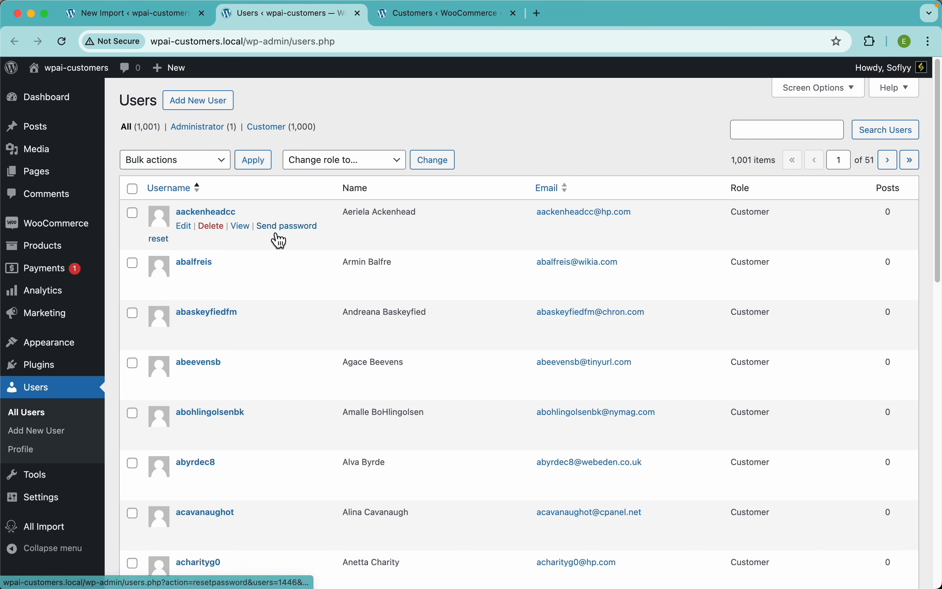
pyautogui.scroll(-1, 273, 238)
# Step: Reload the WooCommerce Customers page, reopen it after visiting Orders, and compare it with the Users list
pyautogui.click(409, 27)
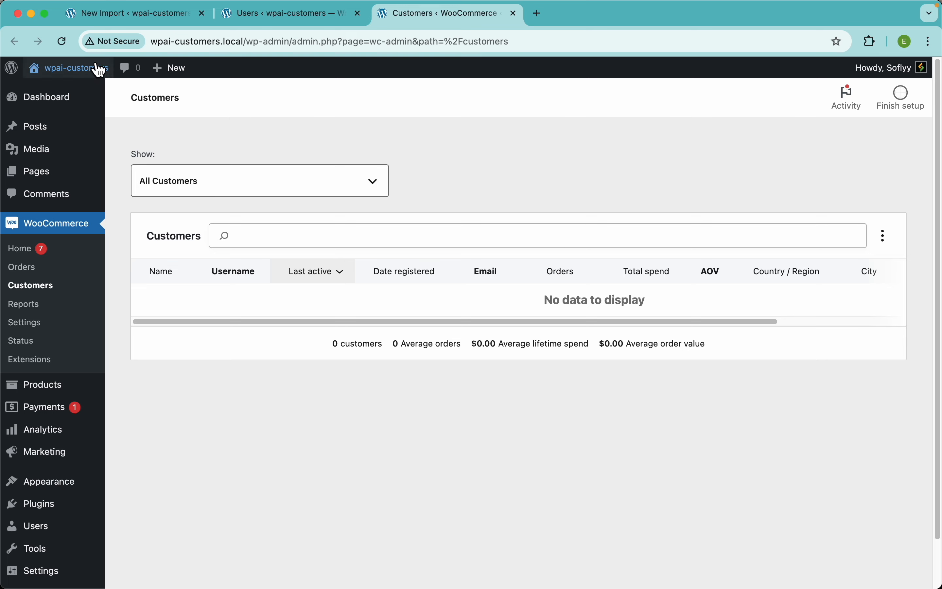
pyautogui.click(63, 41)
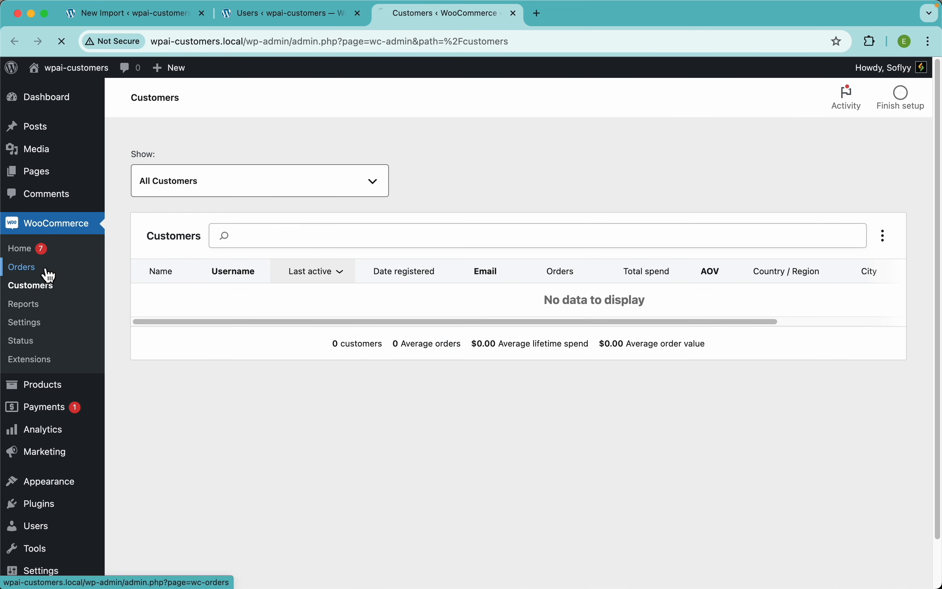
pyautogui.click(49, 270)
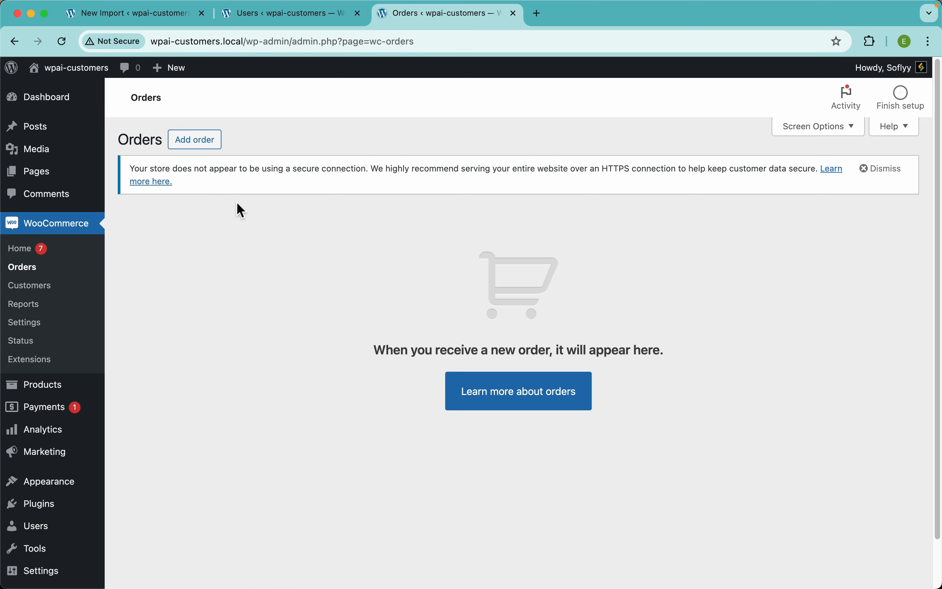
pyautogui.click(58, 297)
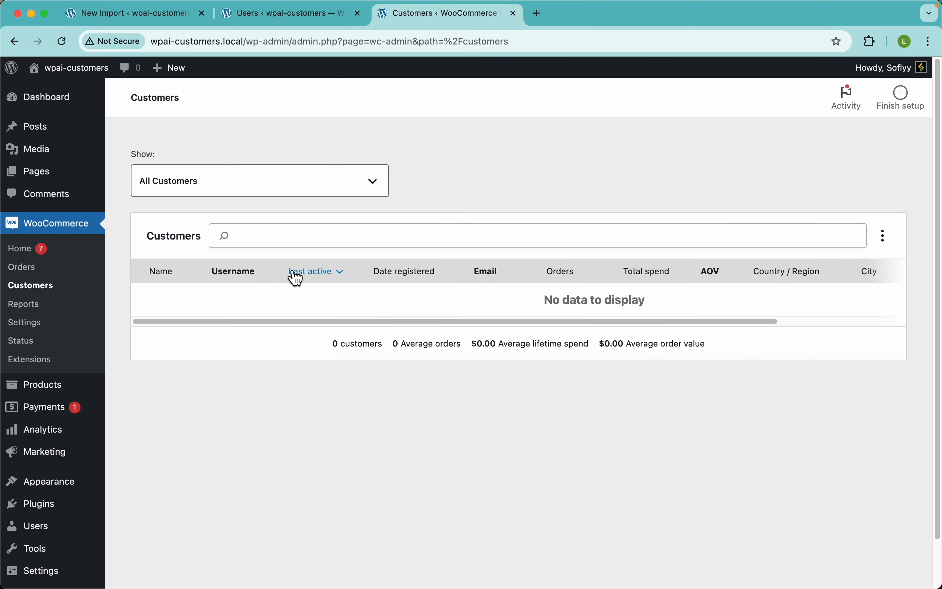
pyautogui.click(275, 19)
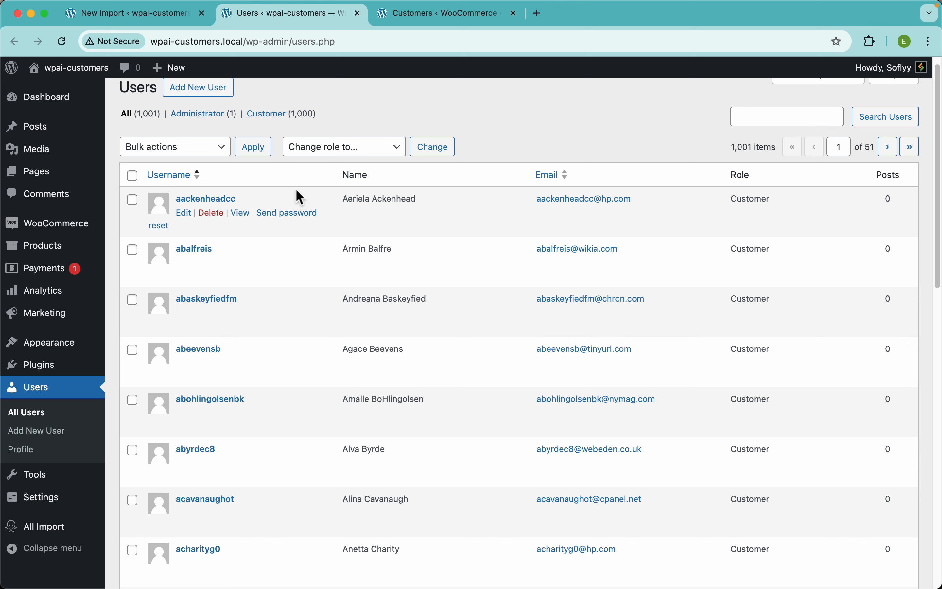
pyautogui.click(431, 14)
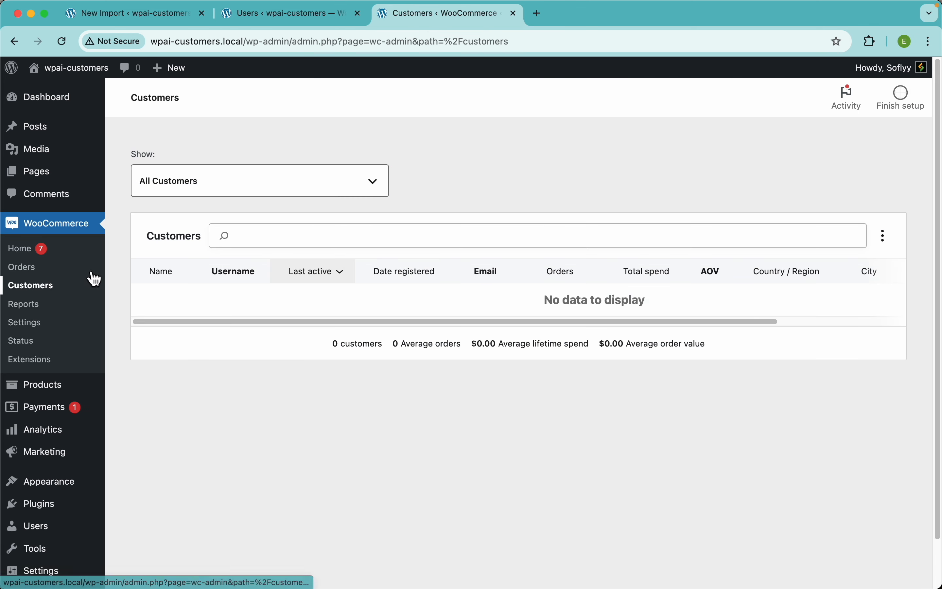
# Step: Open the first customer's profile from the Users list, review its account and billing address fields, and return to the import results page
pyautogui.click(288, 15)
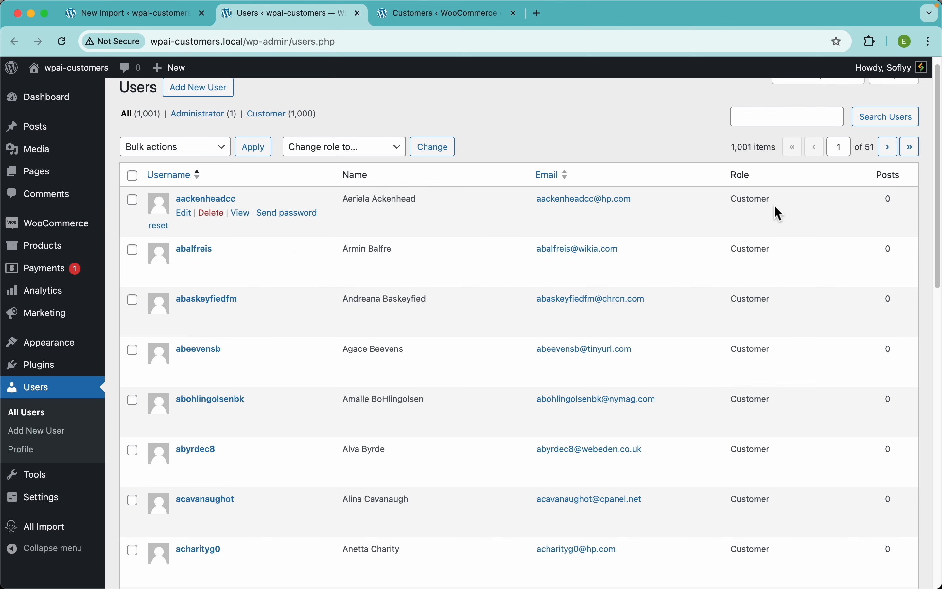
pyautogui.click(218, 200)
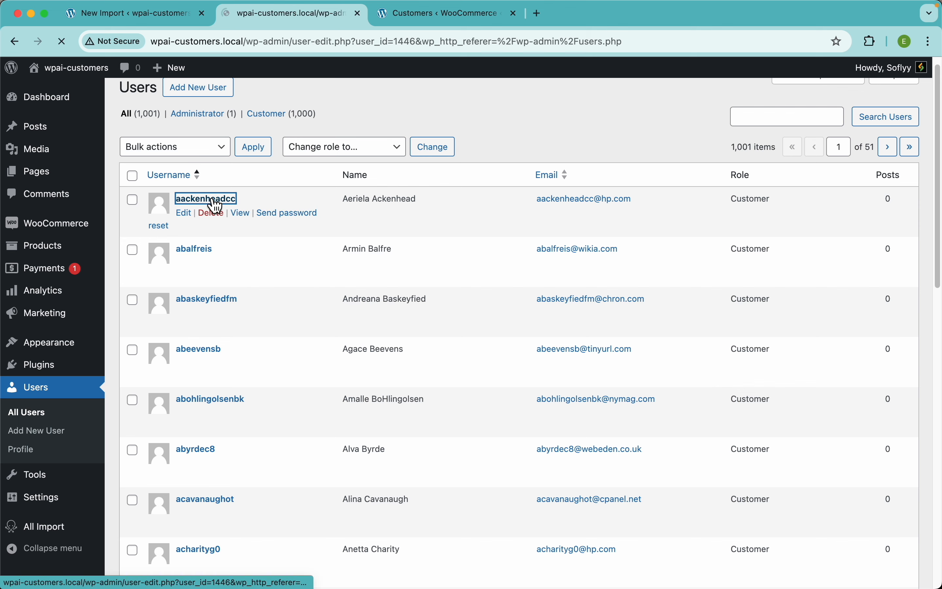
pyautogui.scroll(-5, 452, 385)
pyautogui.scroll(-2, 448, 378)
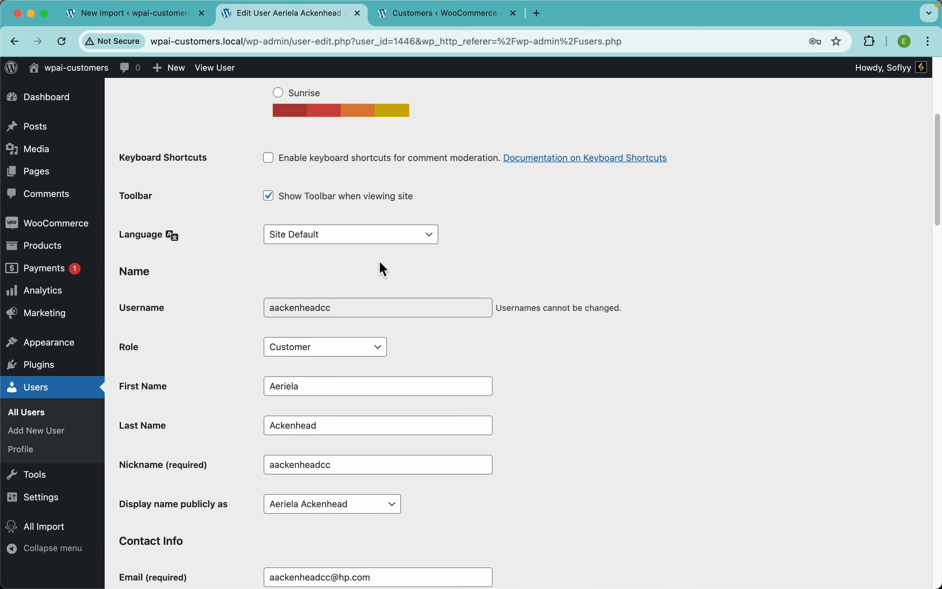
pyautogui.scroll(-5, 454, 337)
pyautogui.scroll(-15, 536, 265)
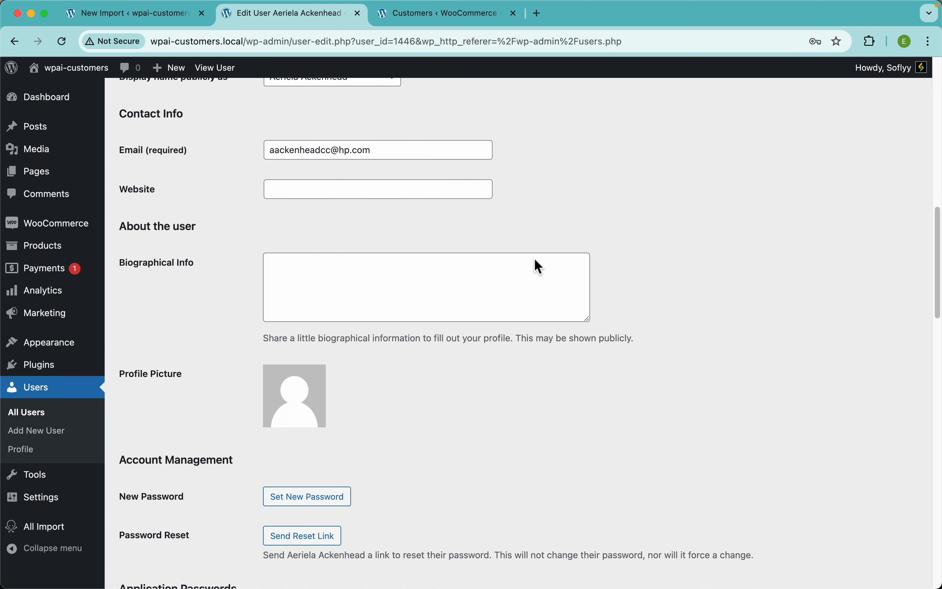
pyautogui.scroll(-5, 540, 267)
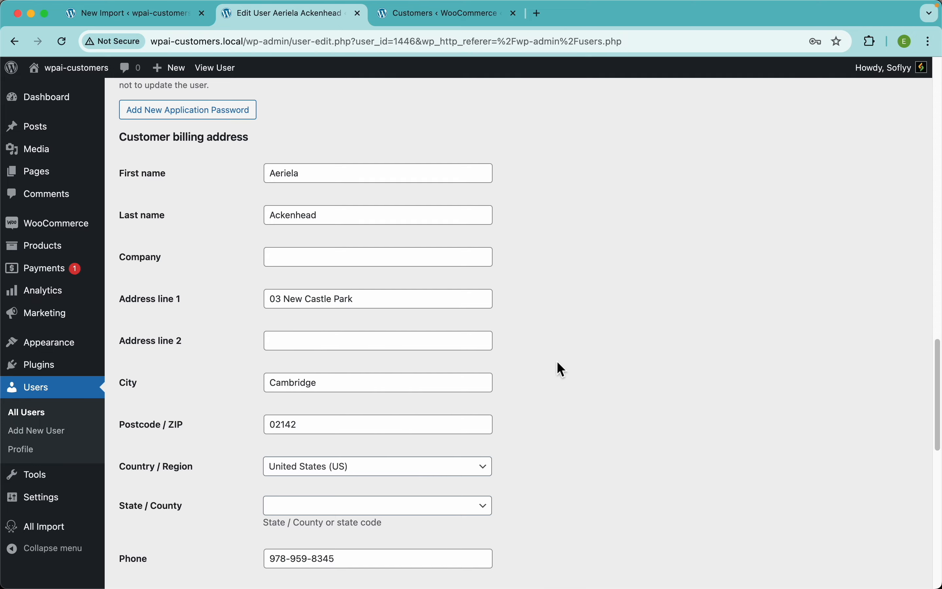
pyautogui.scroll(-4, 562, 370)
pyautogui.scroll(20, 563, 370)
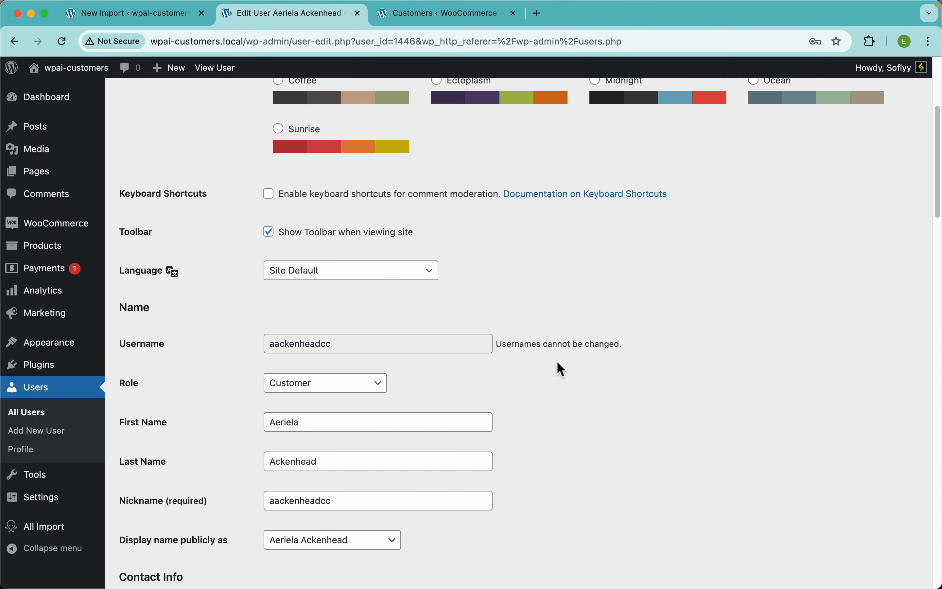
pyautogui.scroll(5, 563, 370)
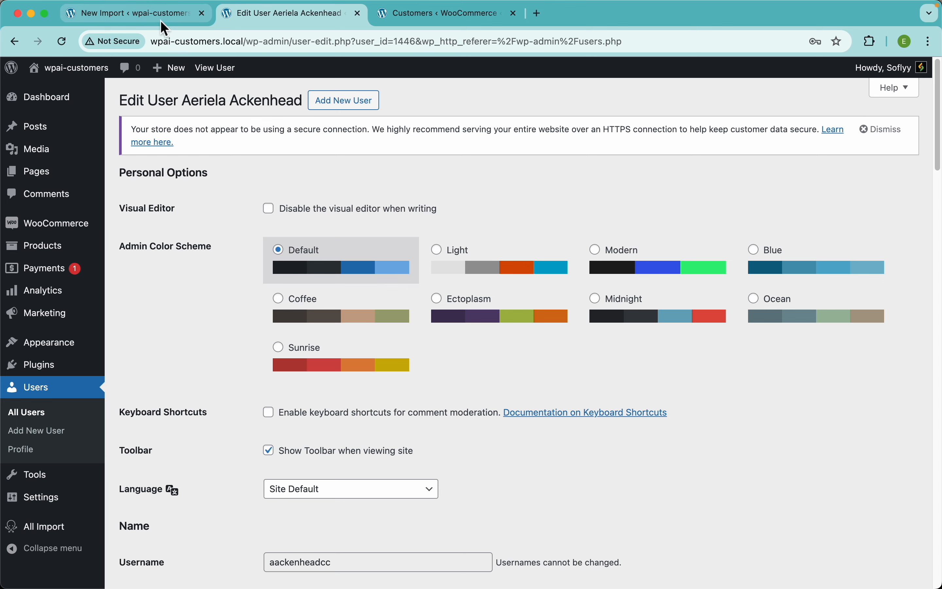
pyautogui.click(164, 25)
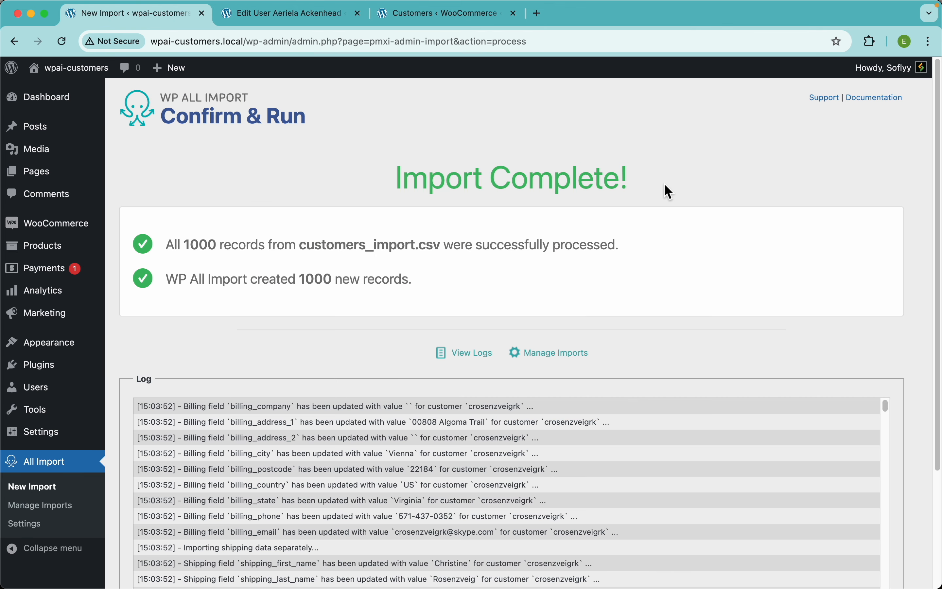